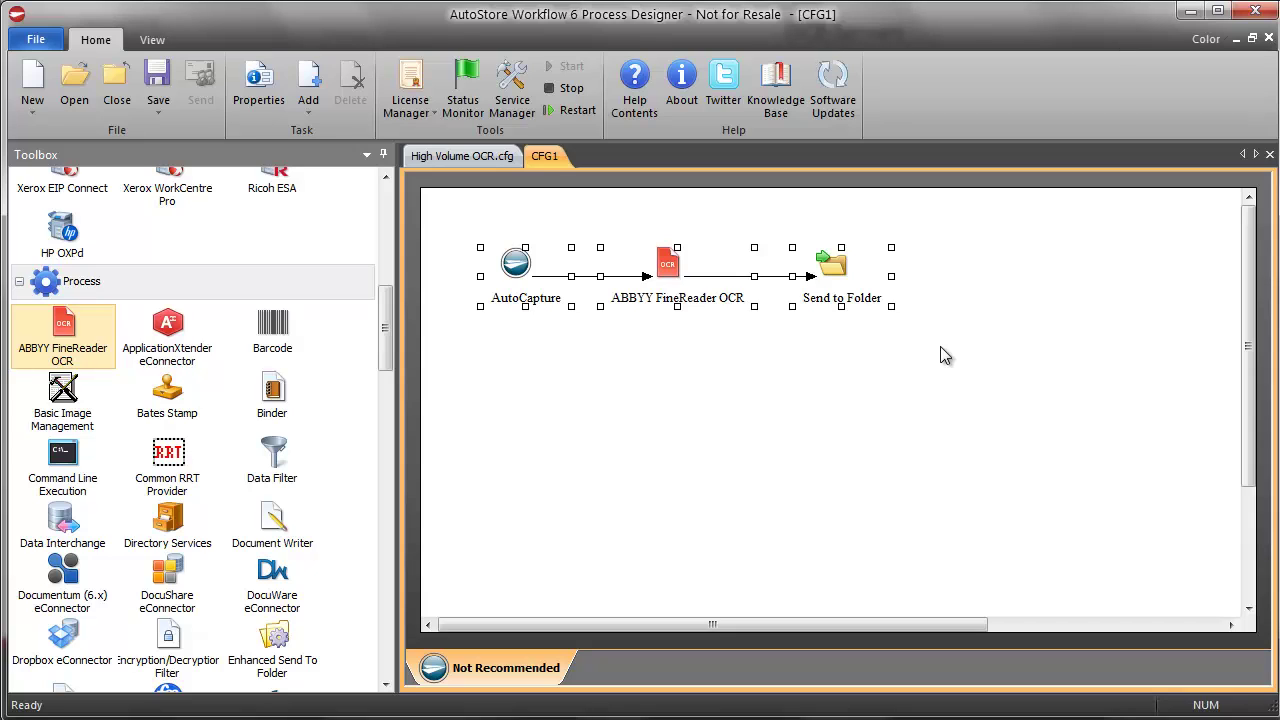
# Show the High Volume OCR.cfg workflow and examine its AutoCapture, Knowledge Package Builder and Multi Router components.
pyautogui.click(472, 157)
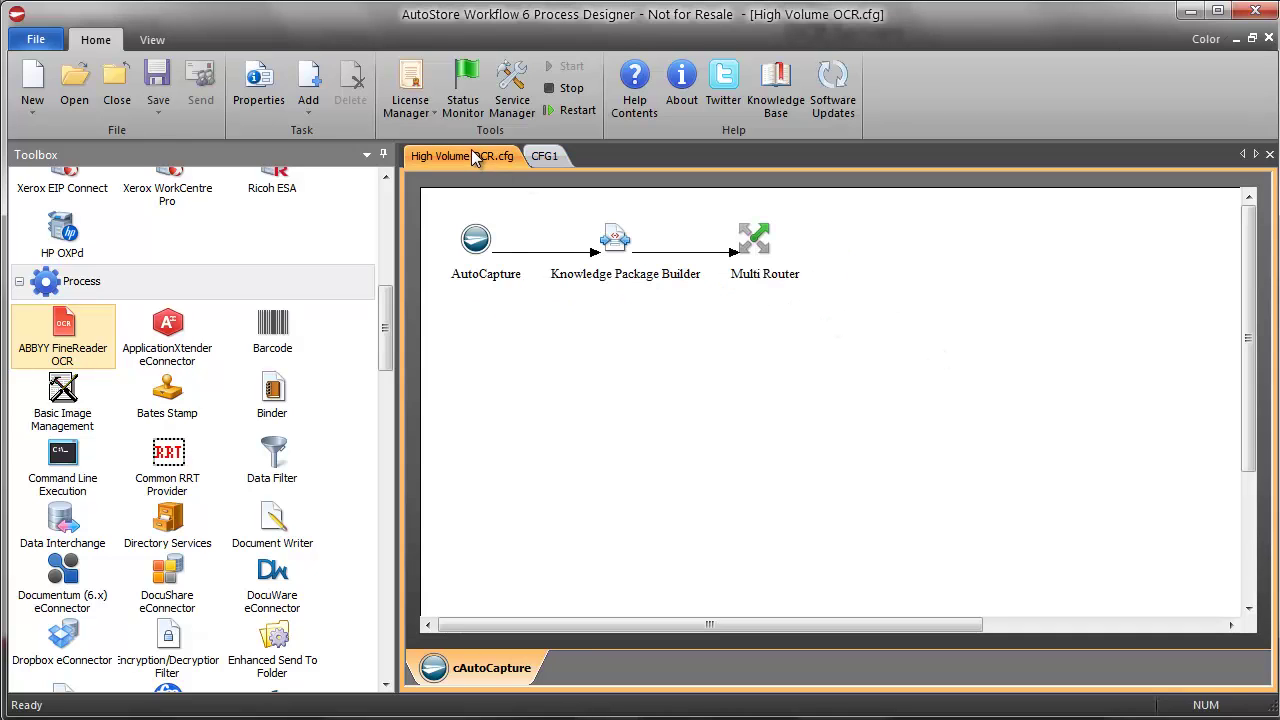
pyautogui.click(479, 238)
pyautogui.click(476, 210)
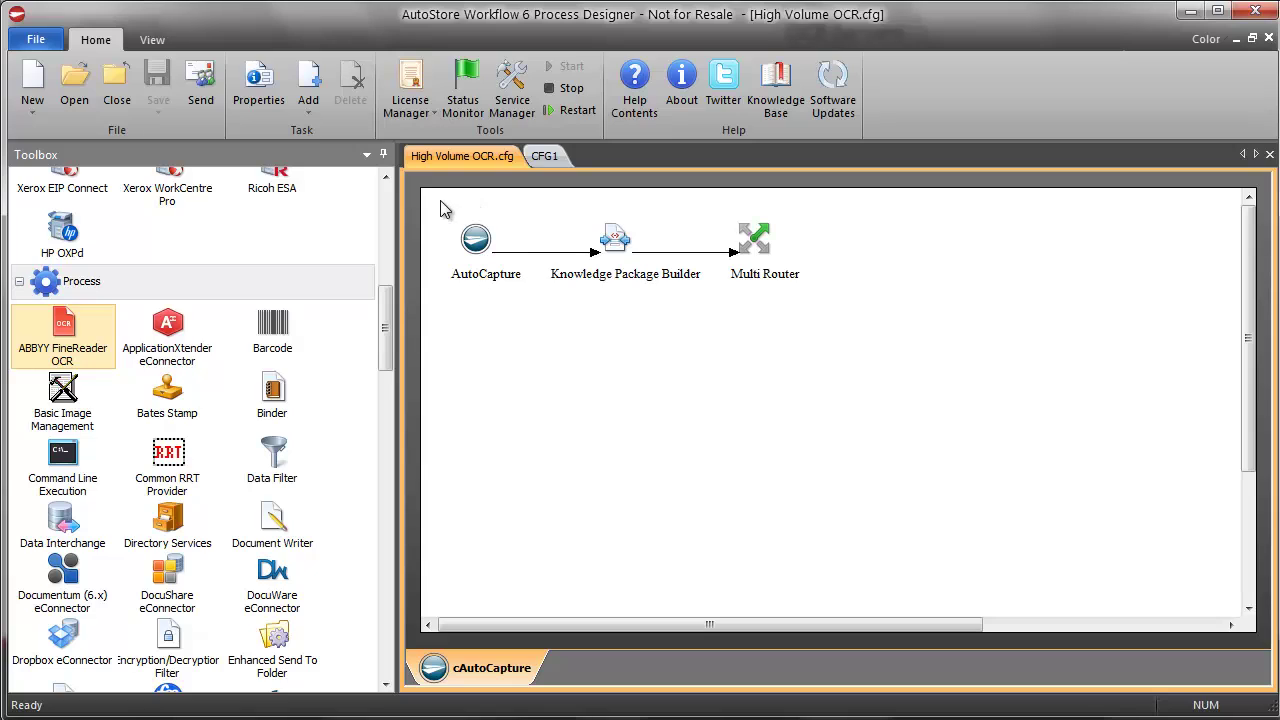
pyautogui.moveTo(553, 199); pyautogui.dragTo(706, 310)
pyautogui.moveTo(697, 205); pyautogui.dragTo(815, 299)
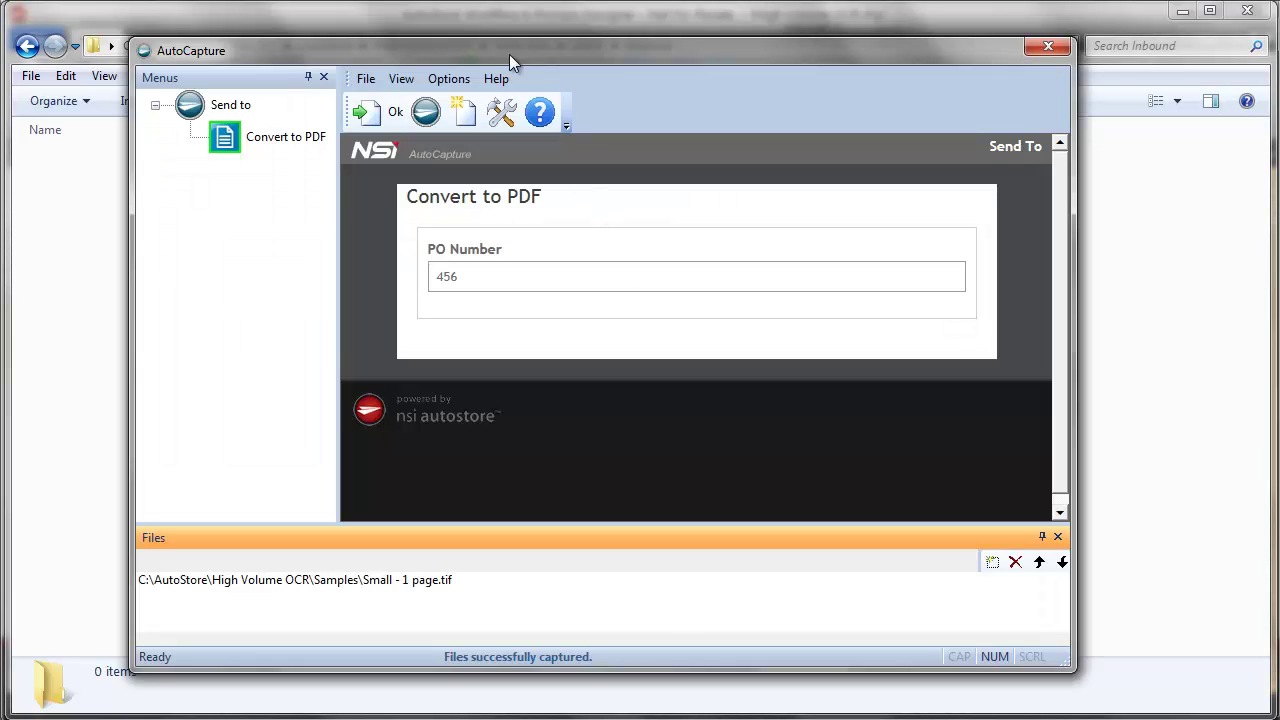
# Capture Small - 1 page.tif with the Convert to PDF form, keep the file list, and move the AutoCapture window clear of the Inbound folder's file names.
pyautogui.moveTo(469, 51); pyautogui.dragTo(576, 59)
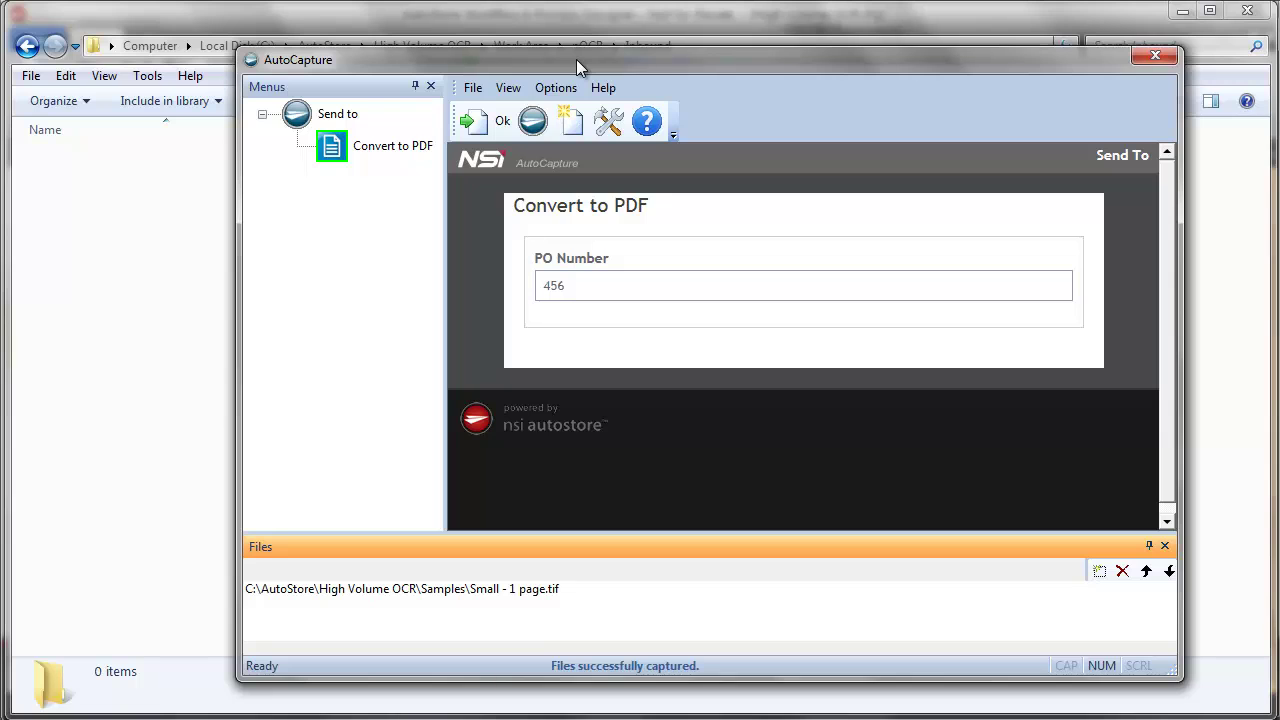
pyautogui.click(485, 124)
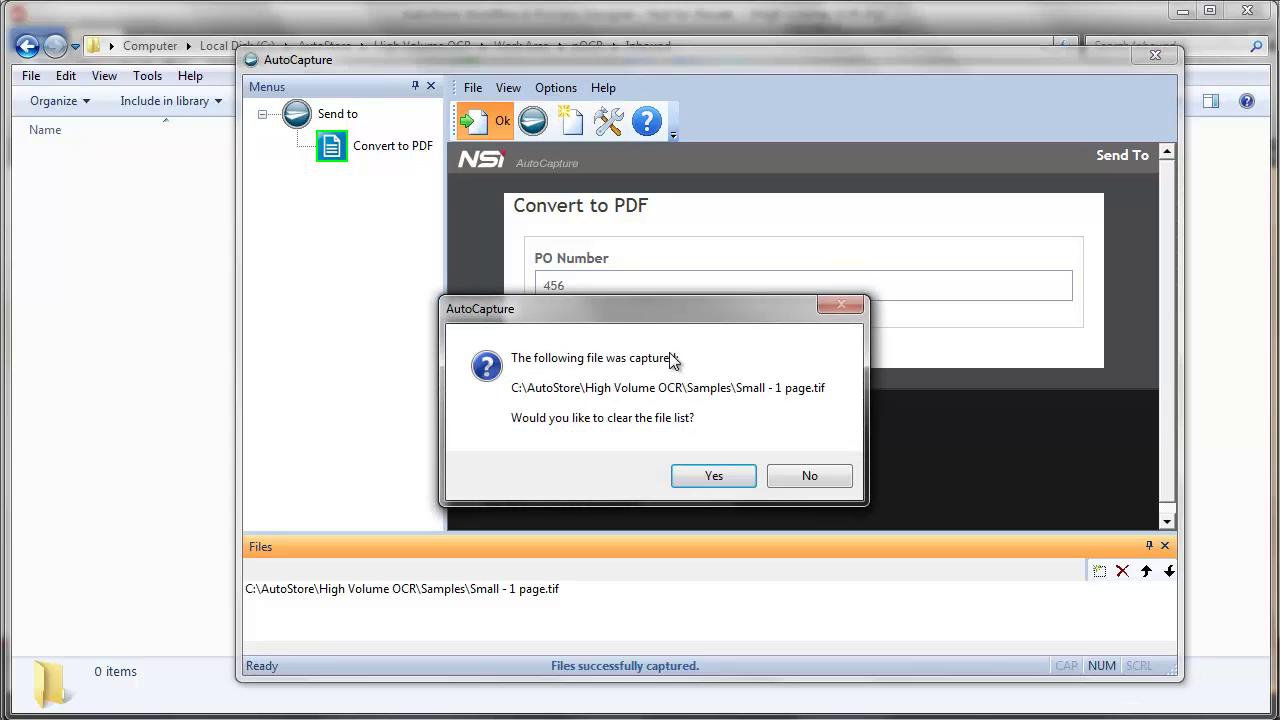
pyautogui.click(800, 474)
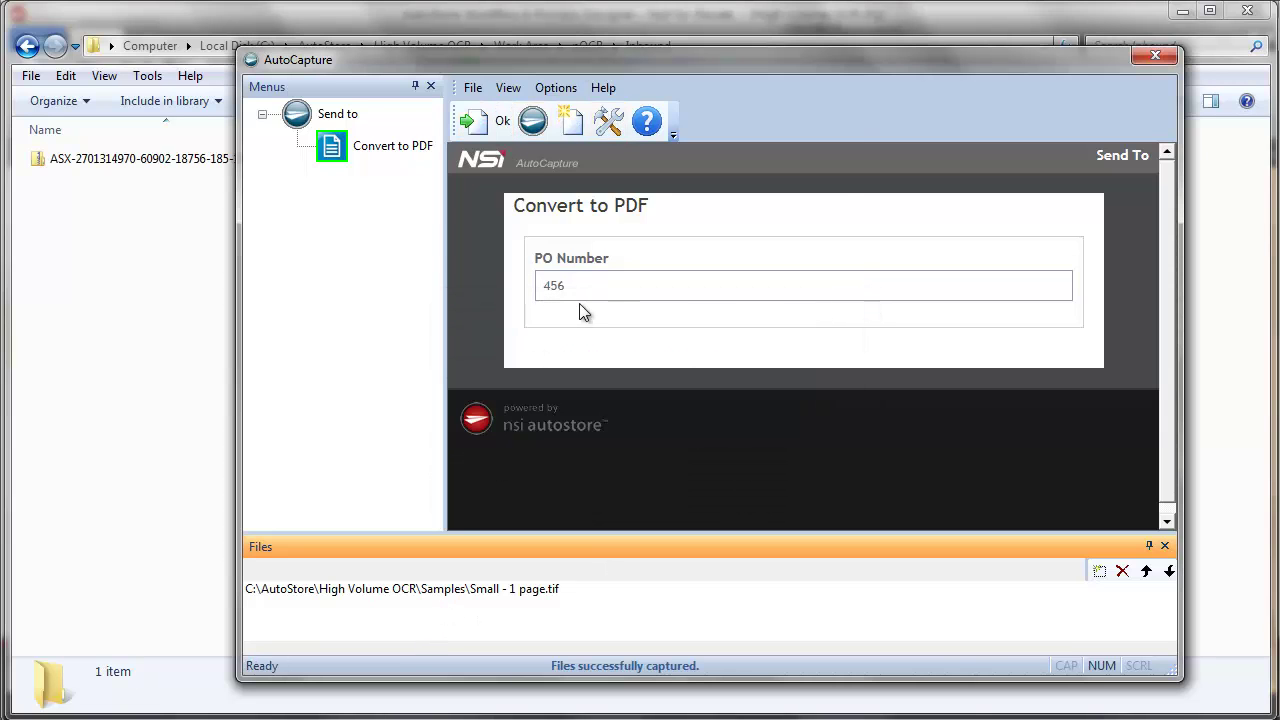
pyautogui.moveTo(431, 65); pyautogui.dragTo(515, 44)
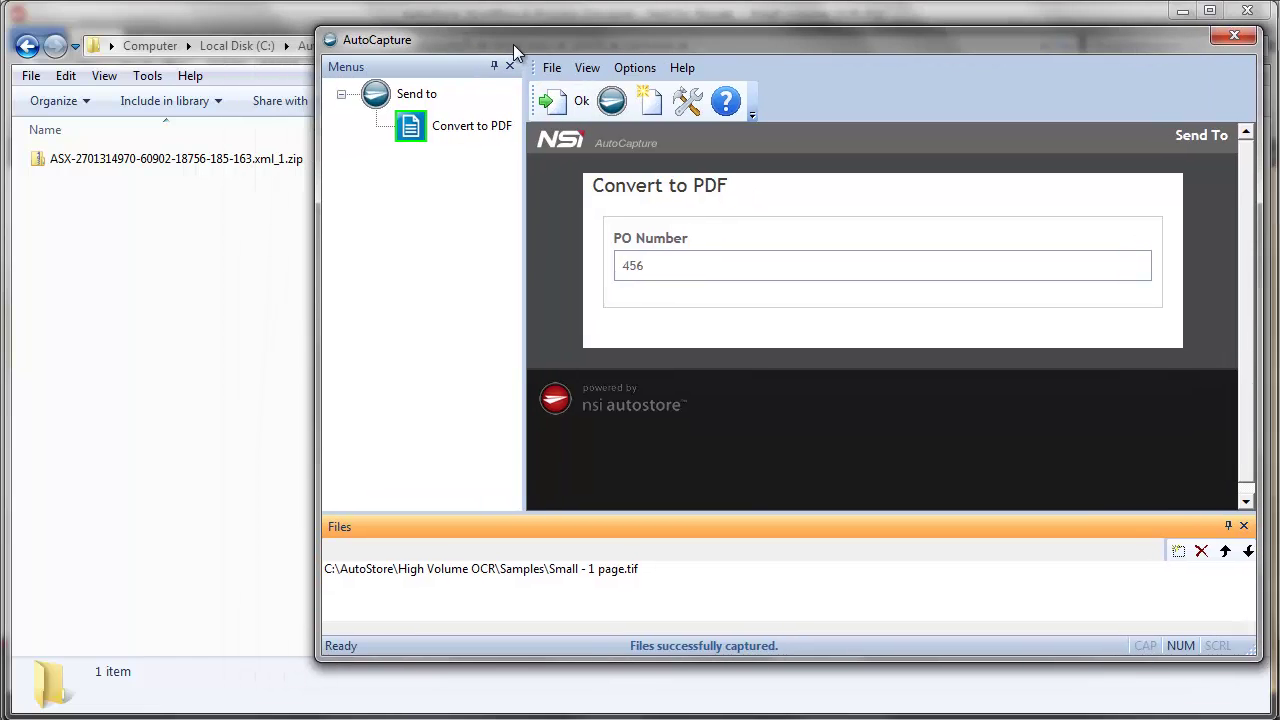
# Capture the same one-page TIFF several more times, keeping the file list each time, and bring the Inbound folder to the front.
pyautogui.click(567, 101)
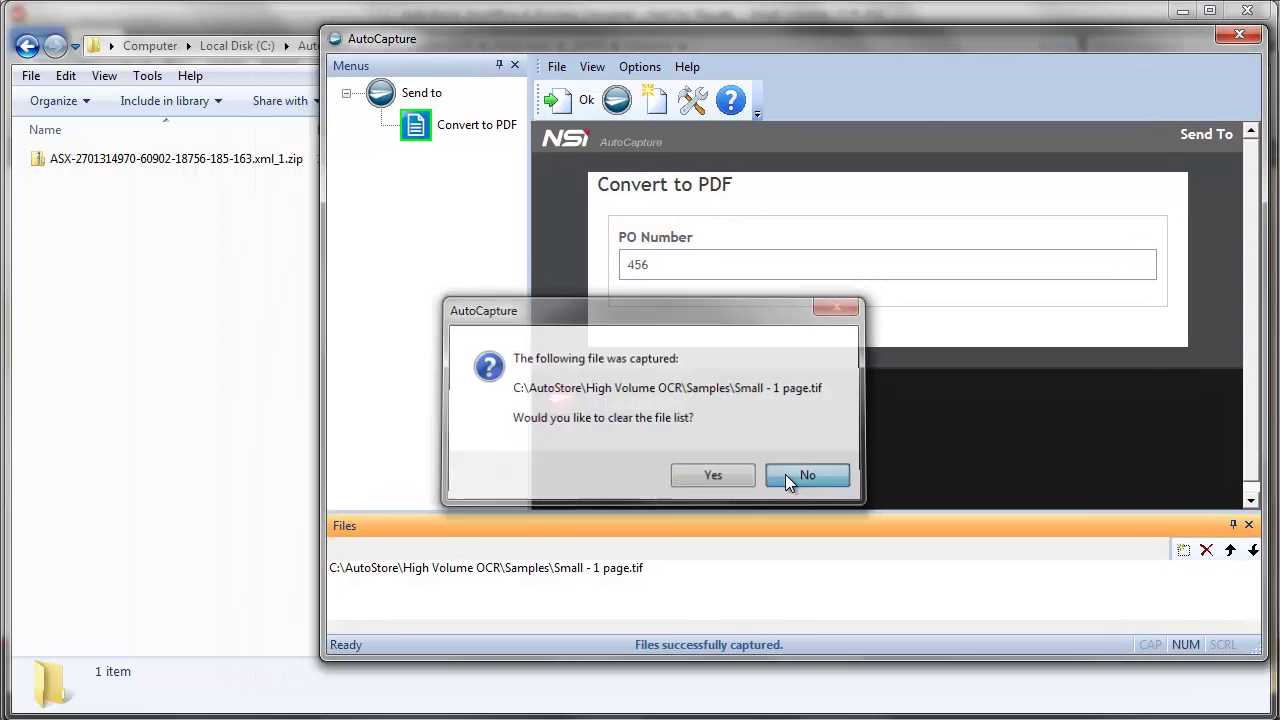
pyautogui.click(786, 474)
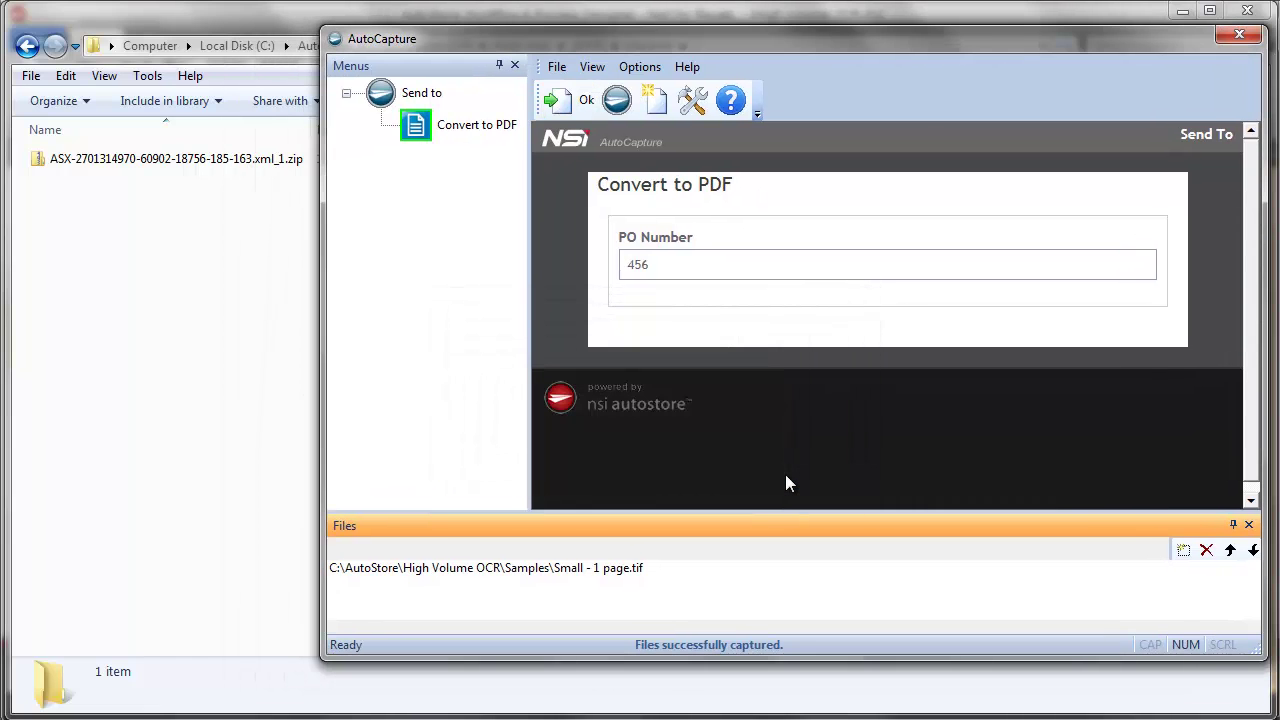
pyautogui.click(583, 101)
pyautogui.press('Escape')
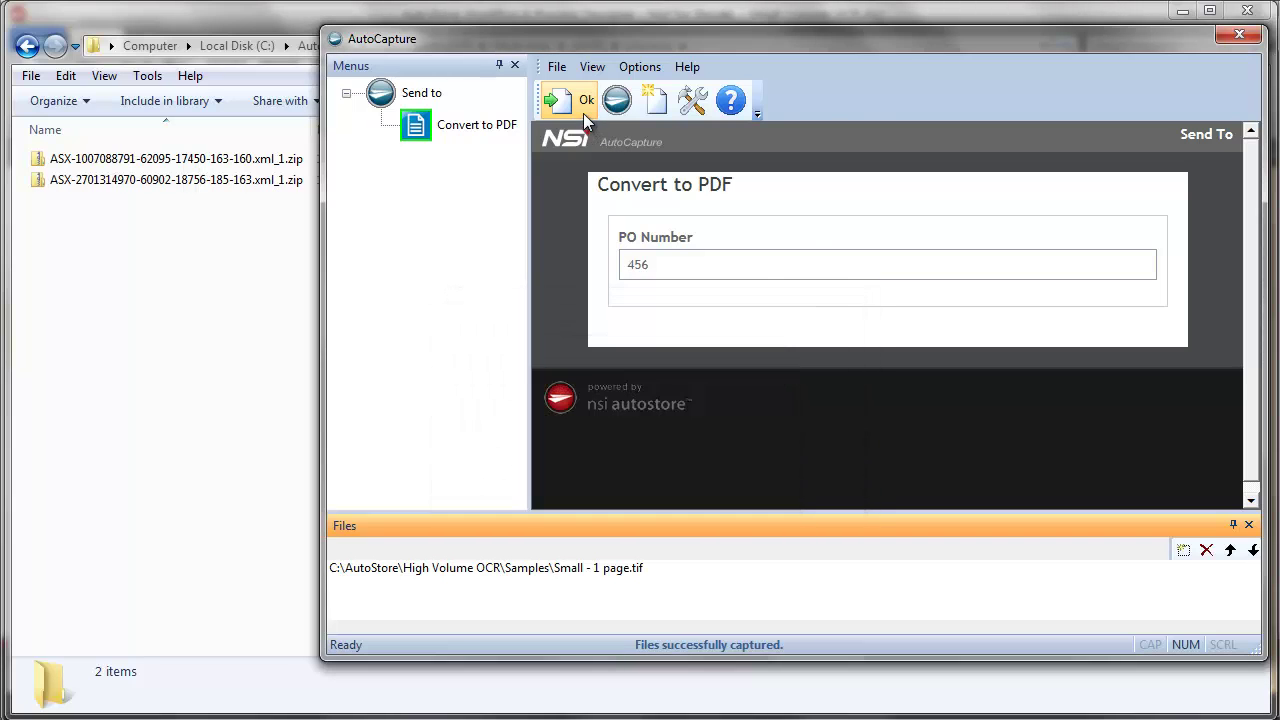
pyautogui.click(583, 101)
pyautogui.press('Escape')
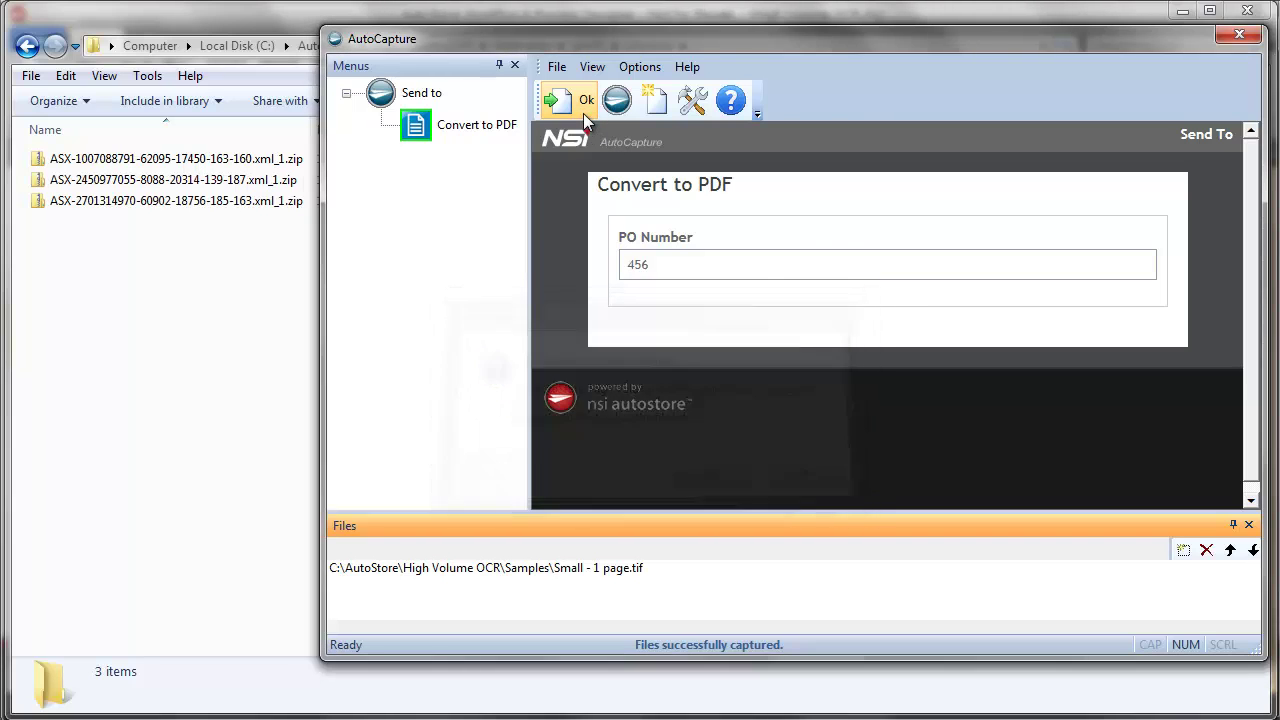
pyautogui.click(584, 114)
pyautogui.press('Escape')
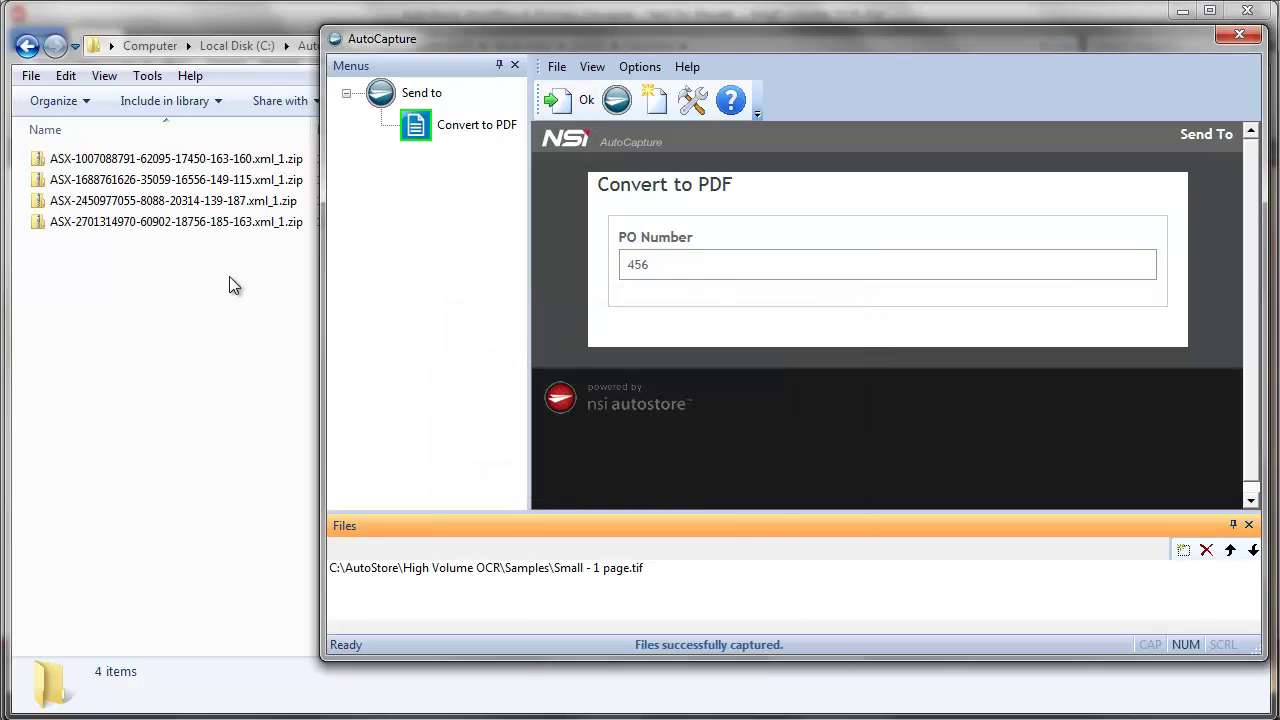
pyautogui.click(229, 276)
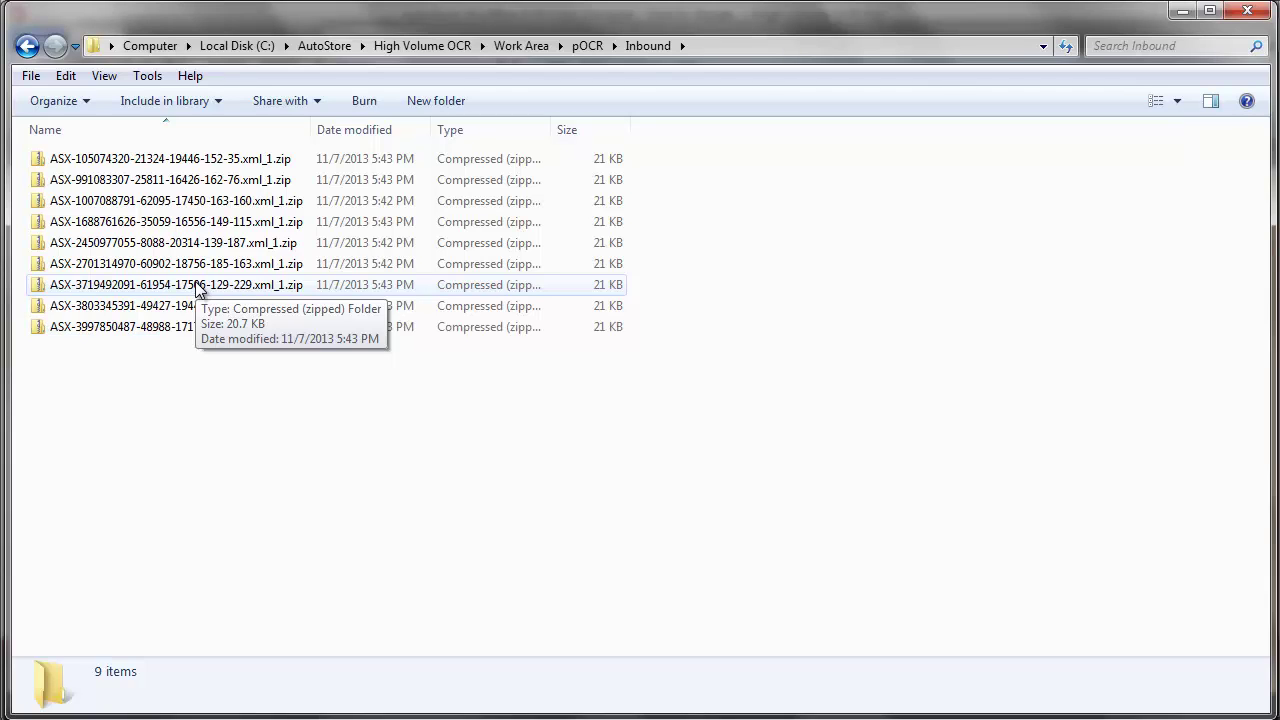
# Switch back to AutoStore Process Designer and review the three components of the High Volume OCR workflow in order.
pyautogui.click(470, 719)
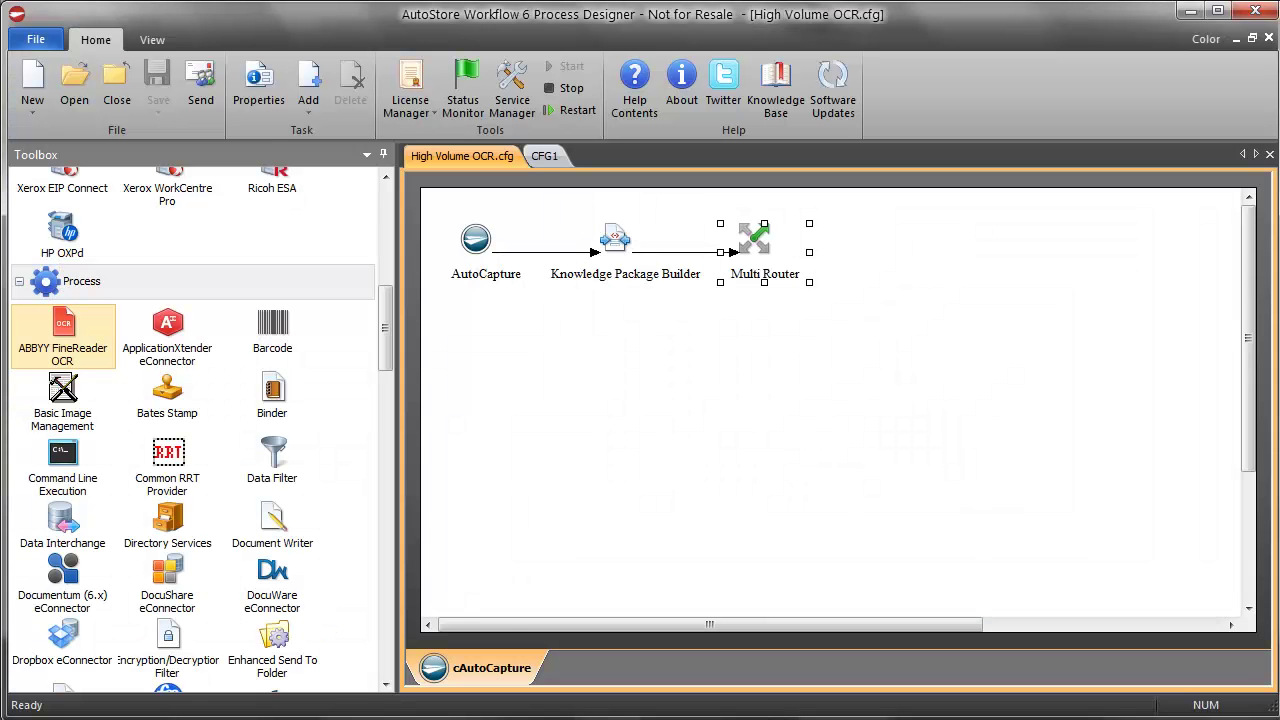
pyautogui.click(478, 237)
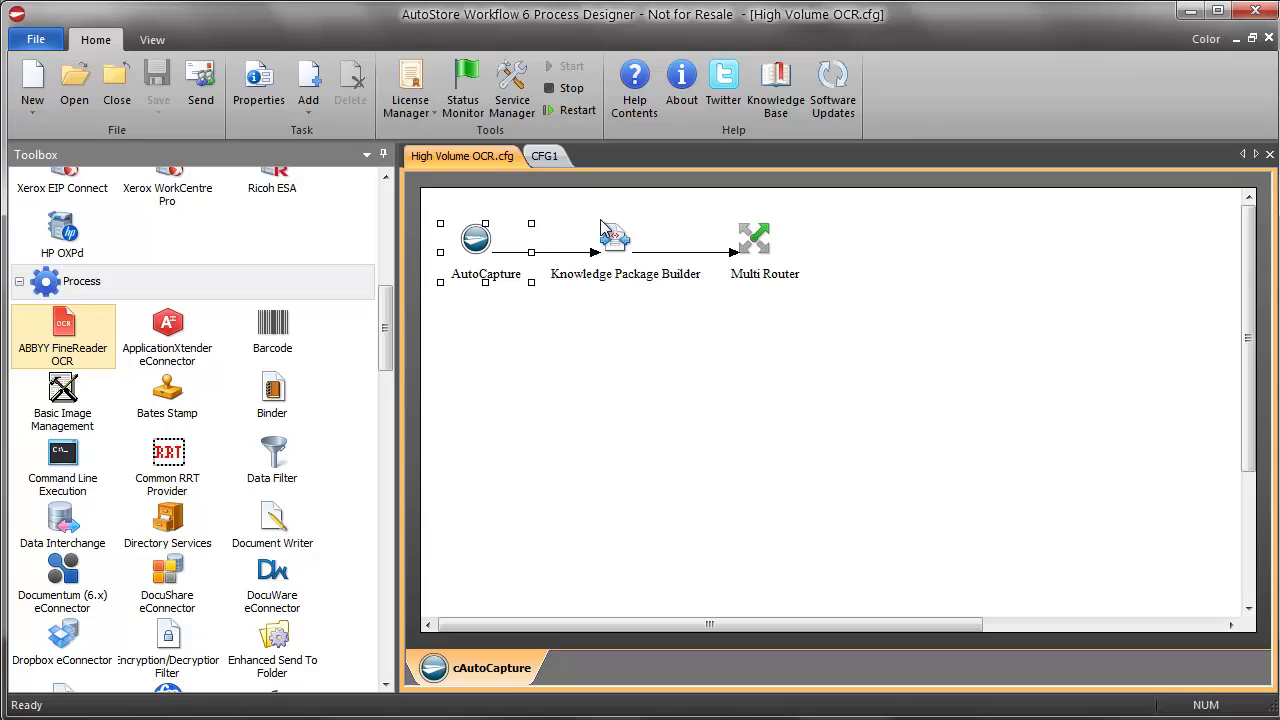
pyautogui.moveTo(564, 209); pyautogui.dragTo(684, 291)
pyautogui.moveTo(705, 202); pyautogui.dragTo(809, 300)
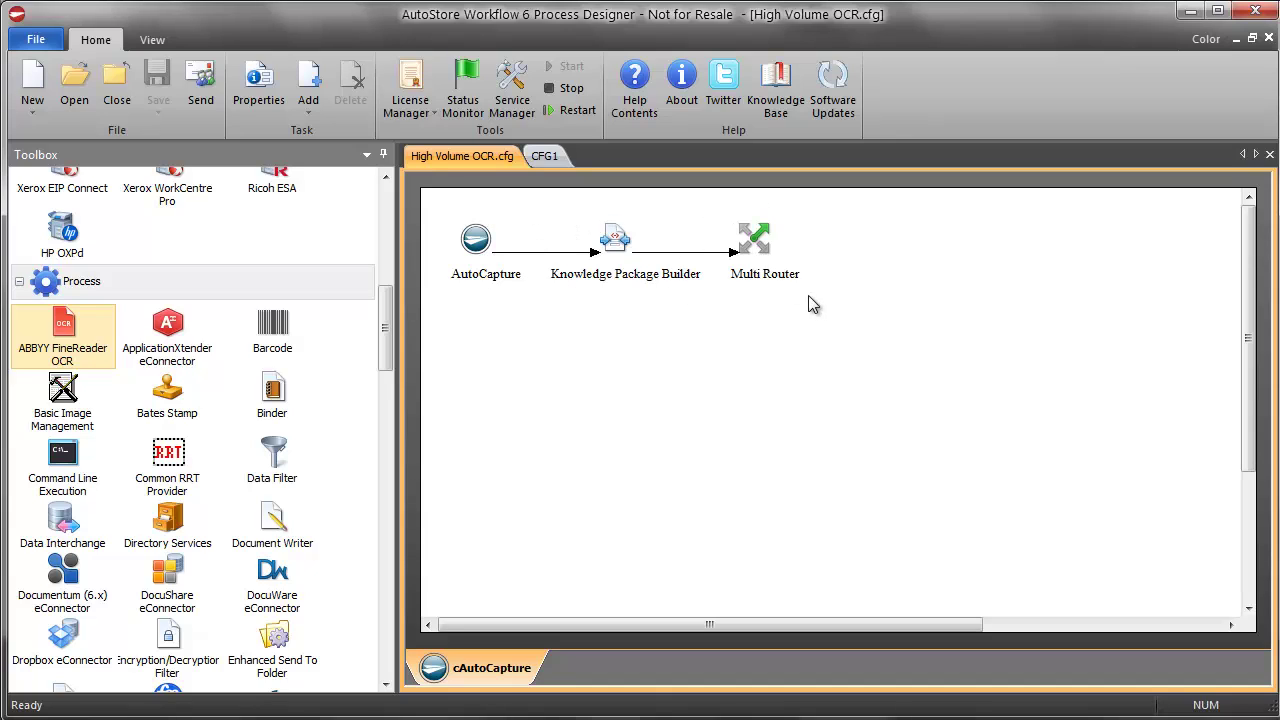
# Open the Convert to PDF form from the Common Group in the AutoCapture component's settings.
pyautogui.doubleClick(483, 235)
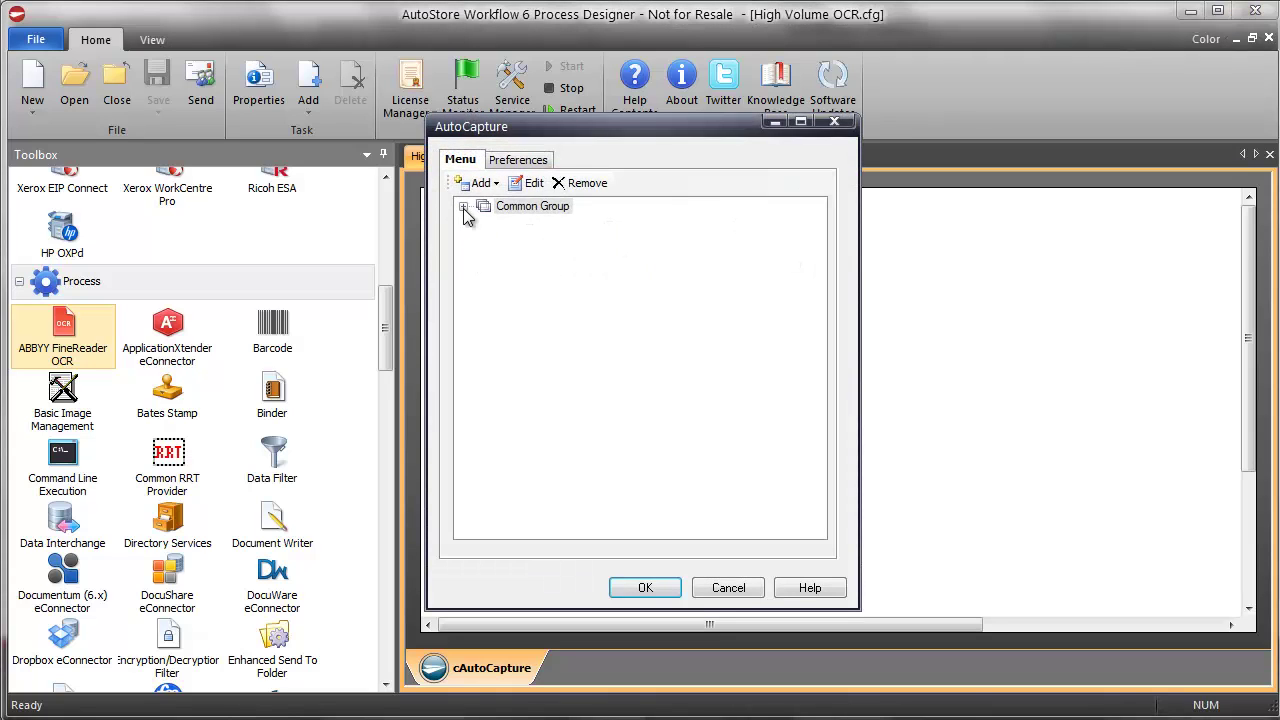
pyautogui.click(463, 207)
pyautogui.click(514, 222)
pyautogui.click(524, 184)
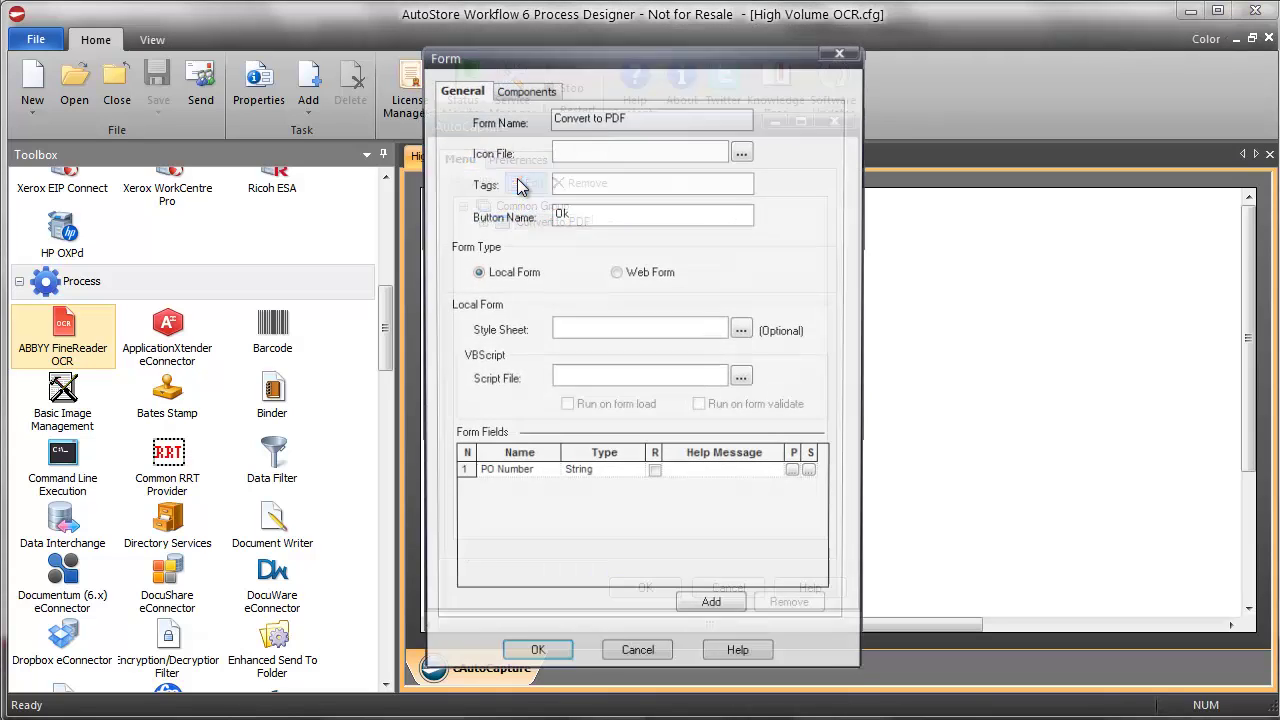
pyautogui.moveTo(523, 58); pyautogui.dragTo(482, 34)
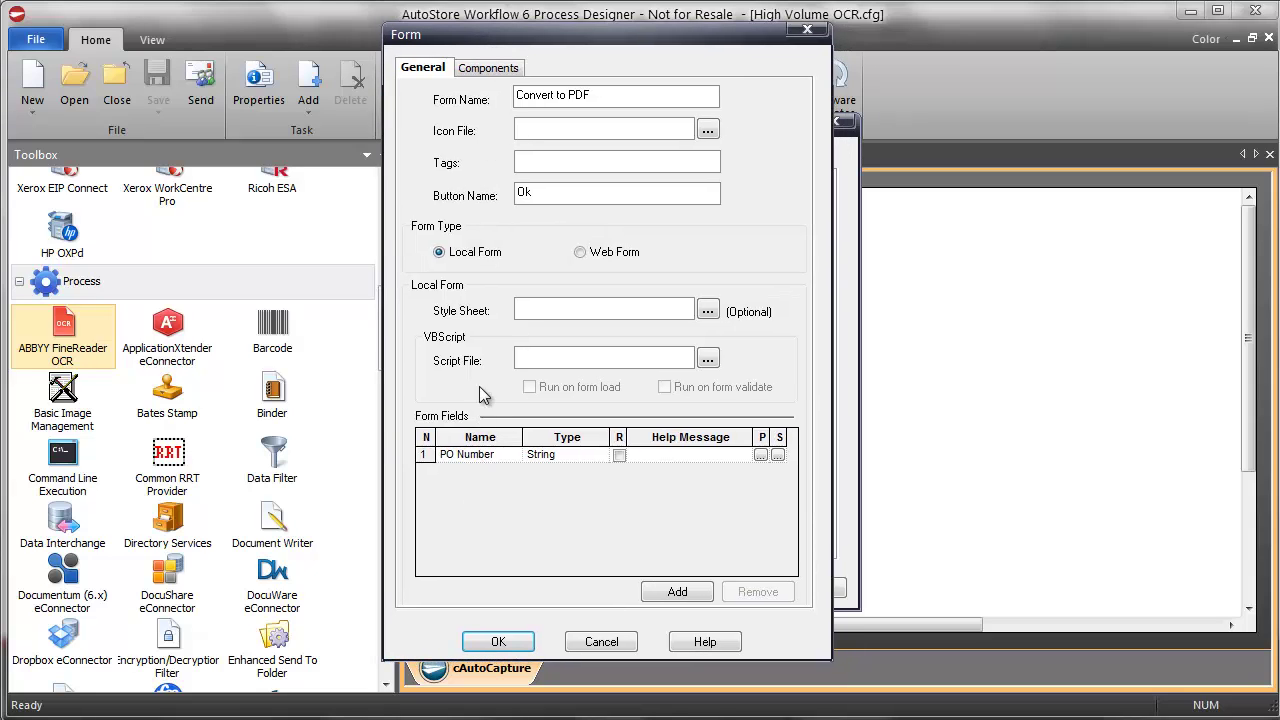
# Open the Knowledge Package Builder configuration from the form's component list and examine its general options.
pyautogui.click(500, 66)
pyautogui.click(472, 117)
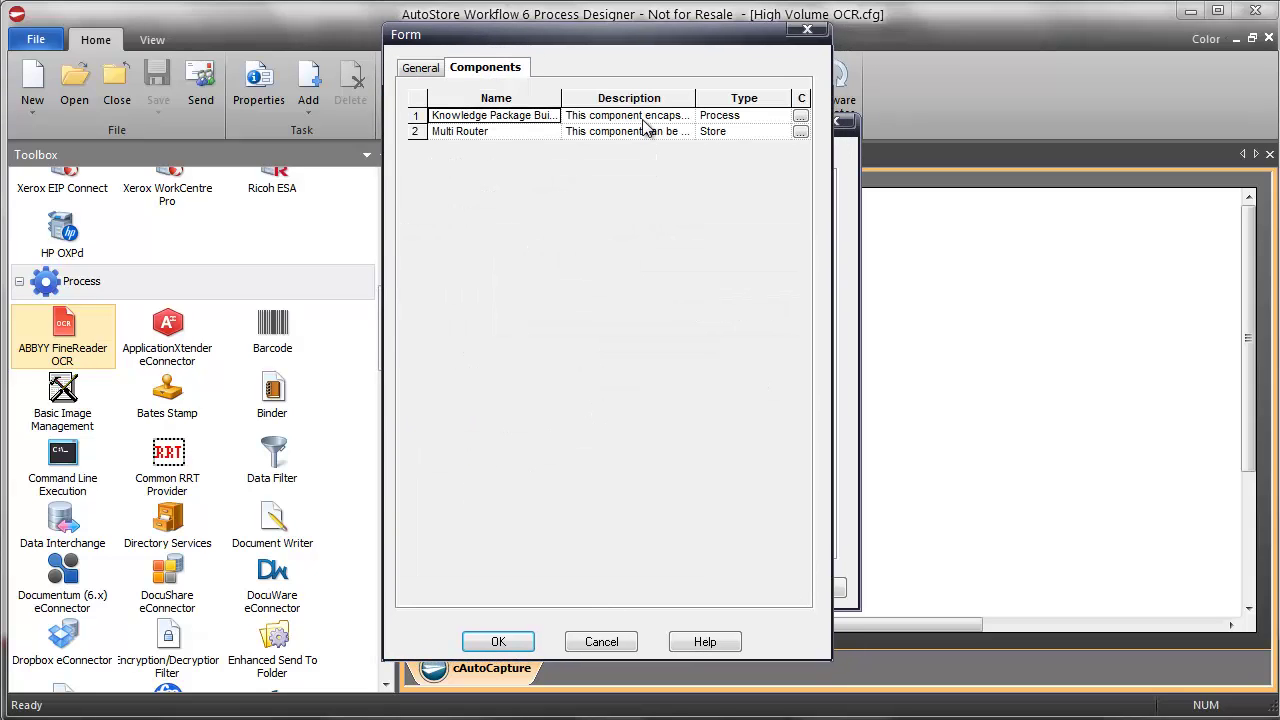
pyautogui.click(801, 117)
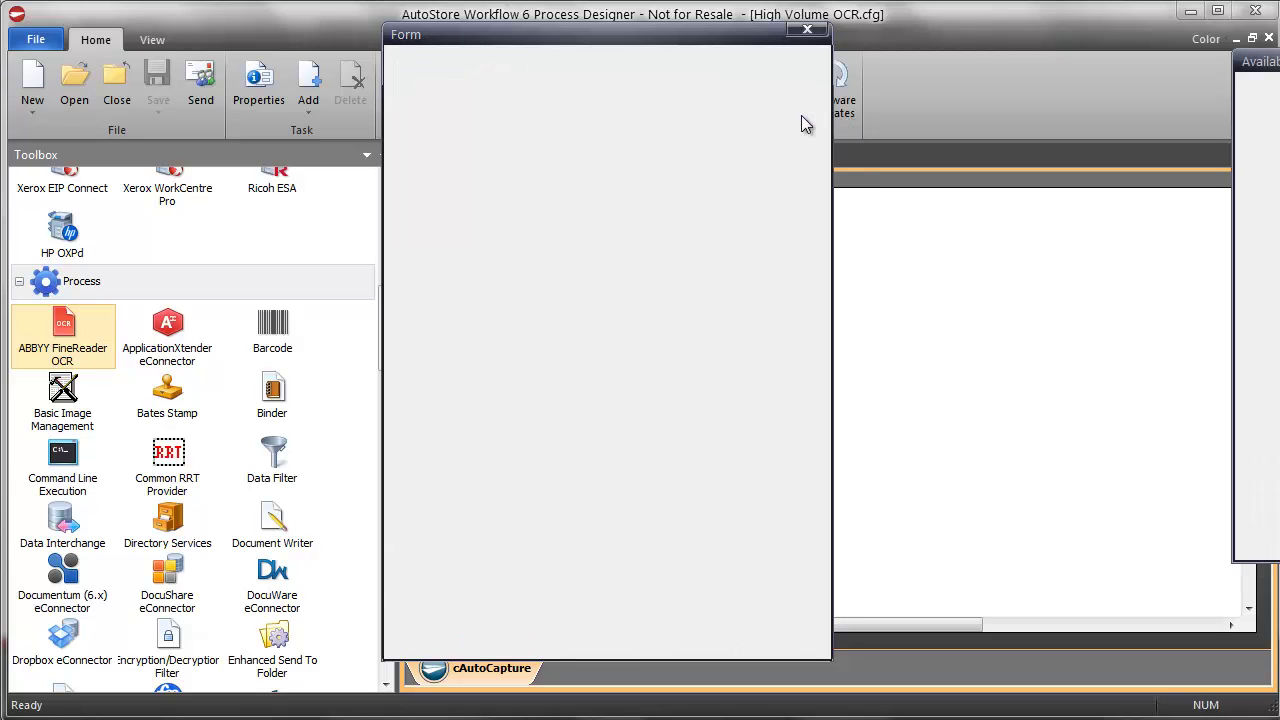
pyautogui.moveTo(640, 128); pyautogui.dragTo(737, 106)
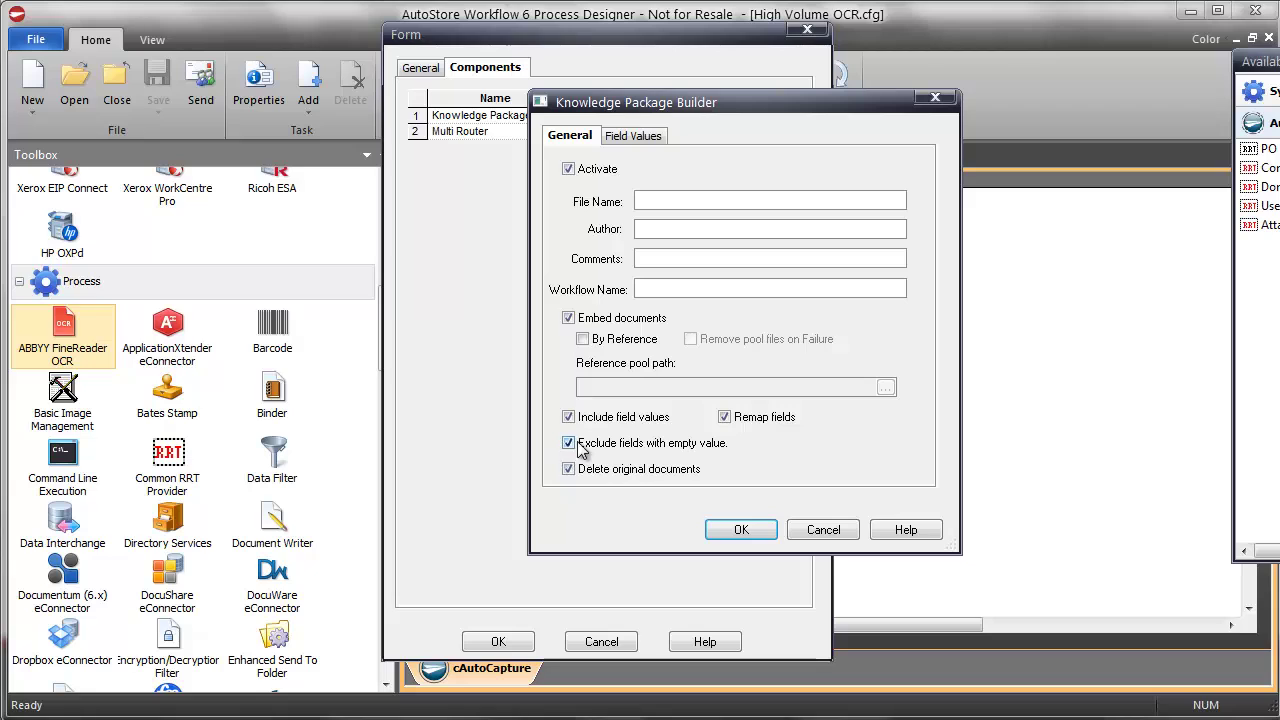
# Examine the PONumber field mapping in the Knowledge Package Builder, and accept the component and form settings.
pyautogui.click(632, 136)
pyautogui.moveTo(648, 113); pyautogui.dragTo(604, 164)
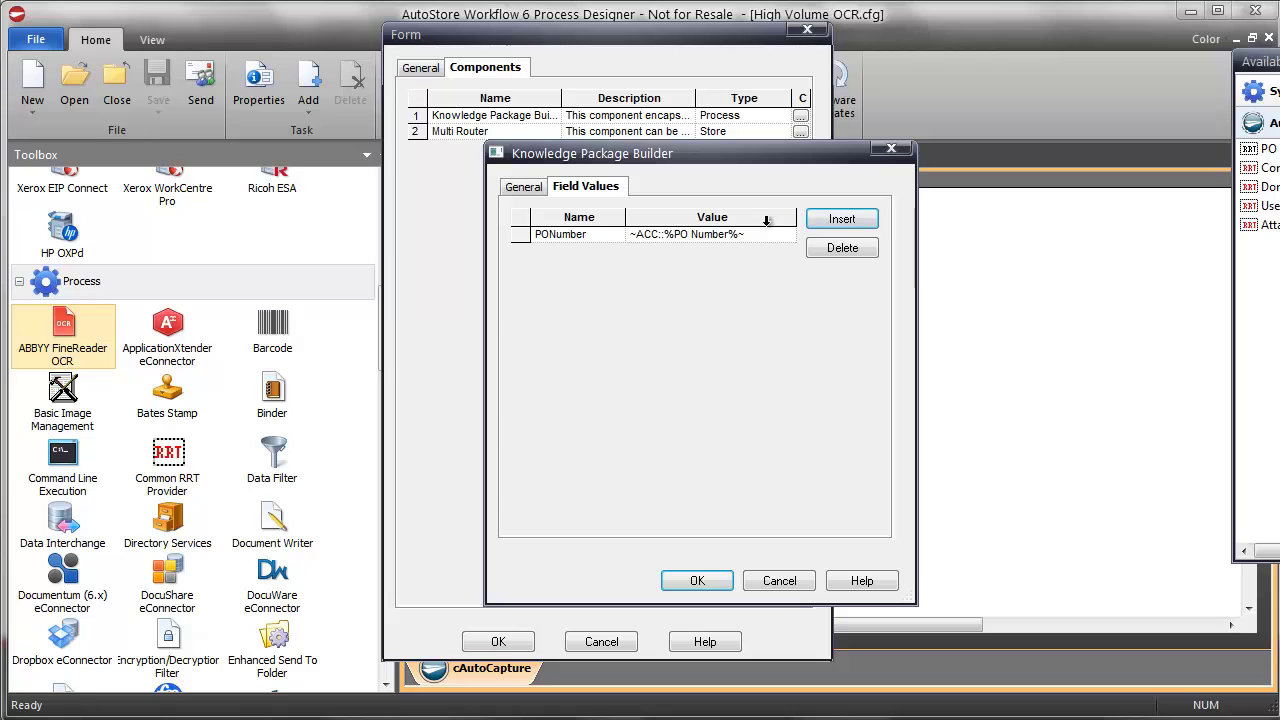
pyautogui.click(588, 236)
pyautogui.click(596, 236)
pyautogui.doubleClick(596, 236)
pyautogui.click(707, 238)
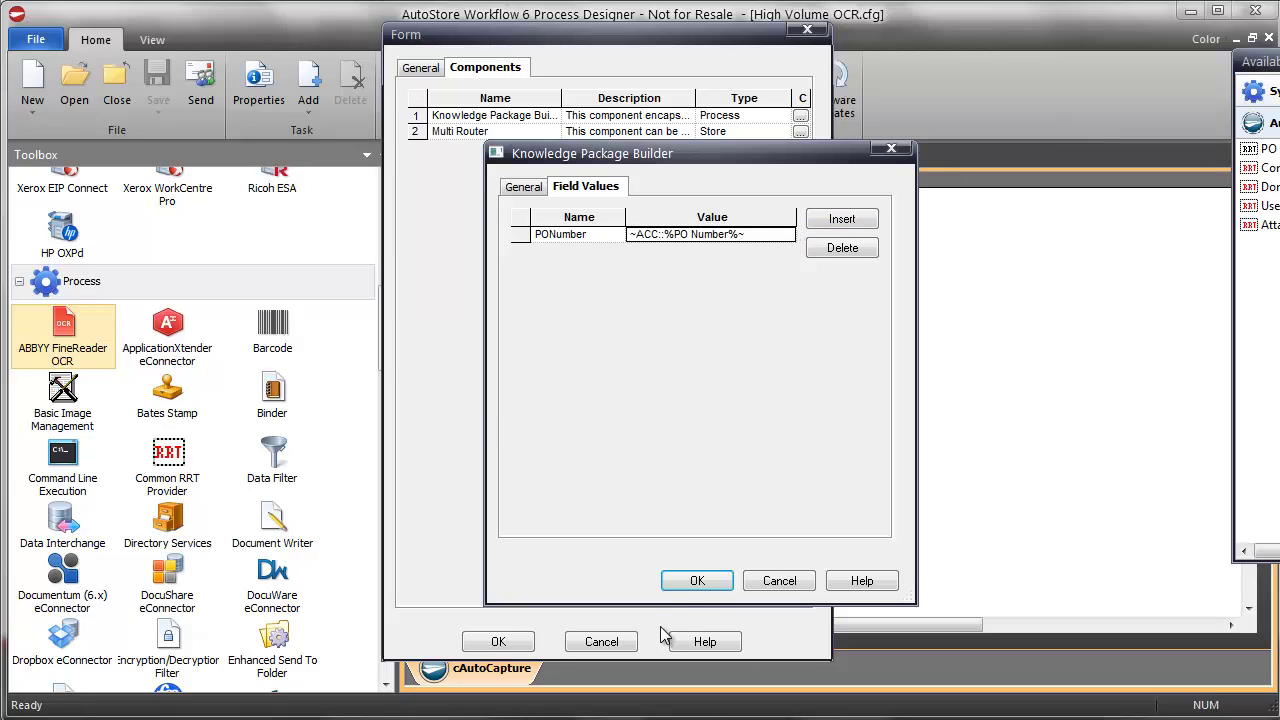
pyautogui.click(697, 582)
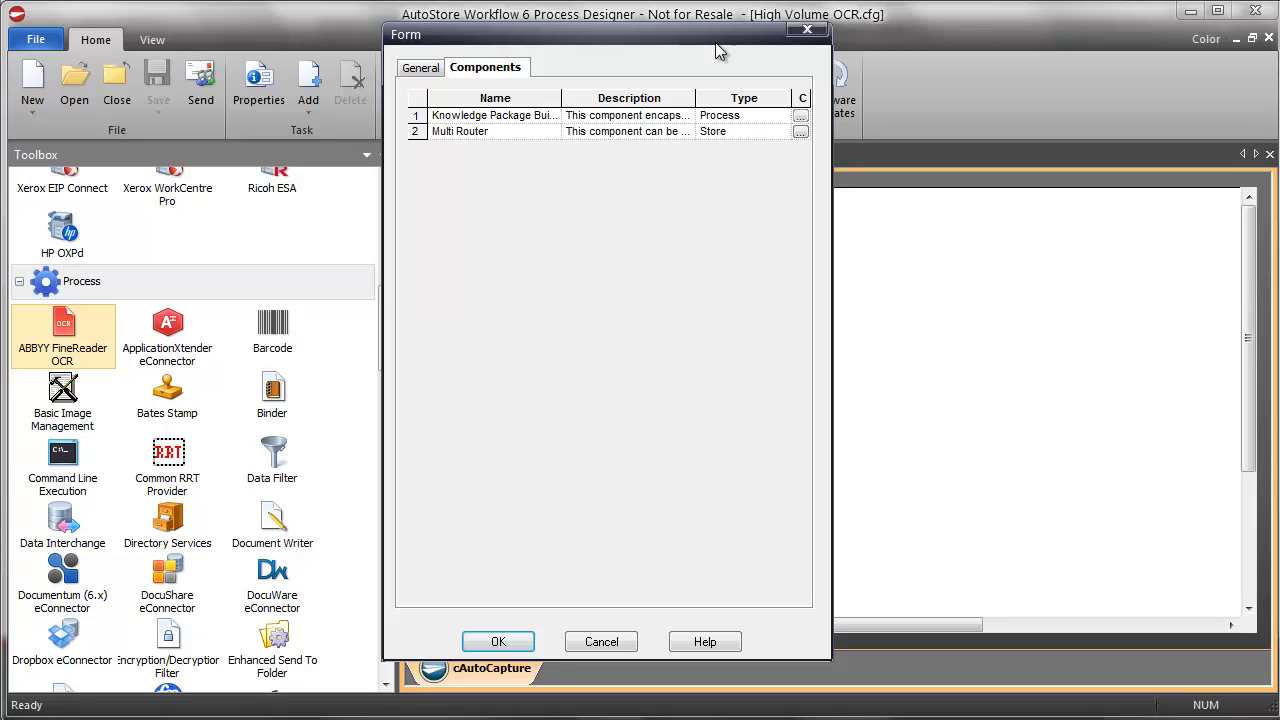
pyautogui.moveTo(716, 45); pyautogui.dragTo(1021, 41)
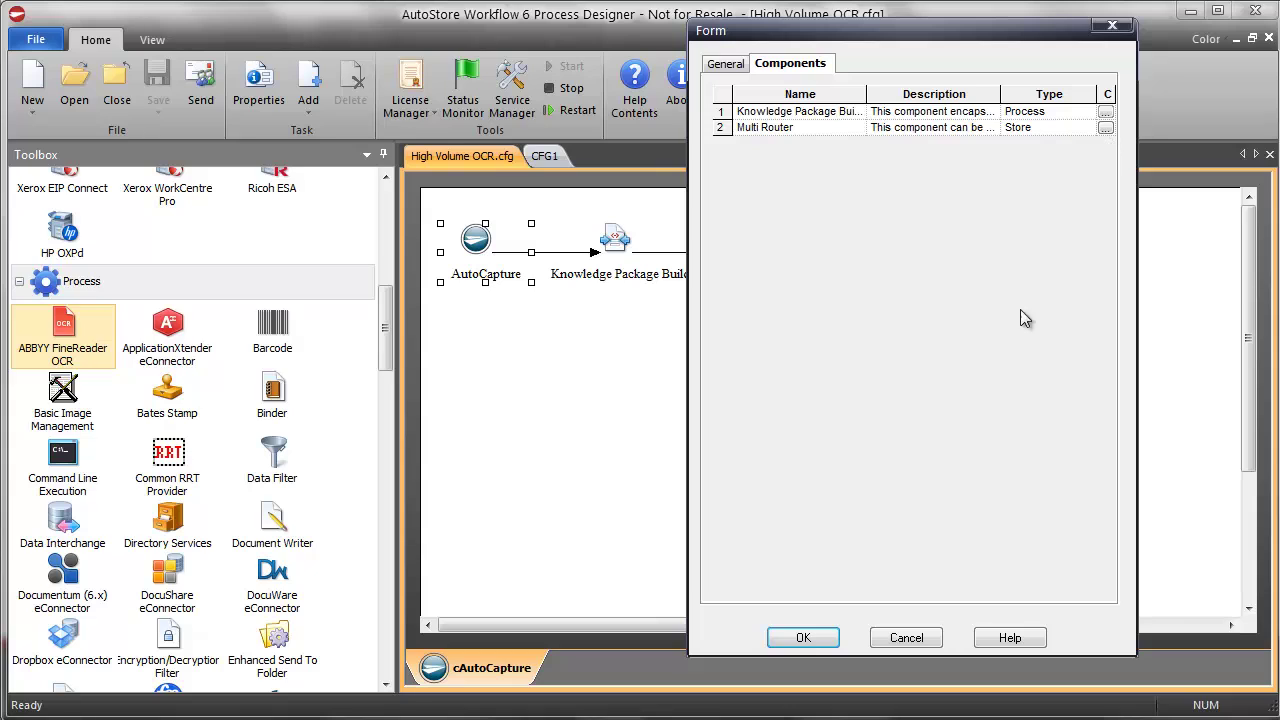
pyautogui.click(803, 638)
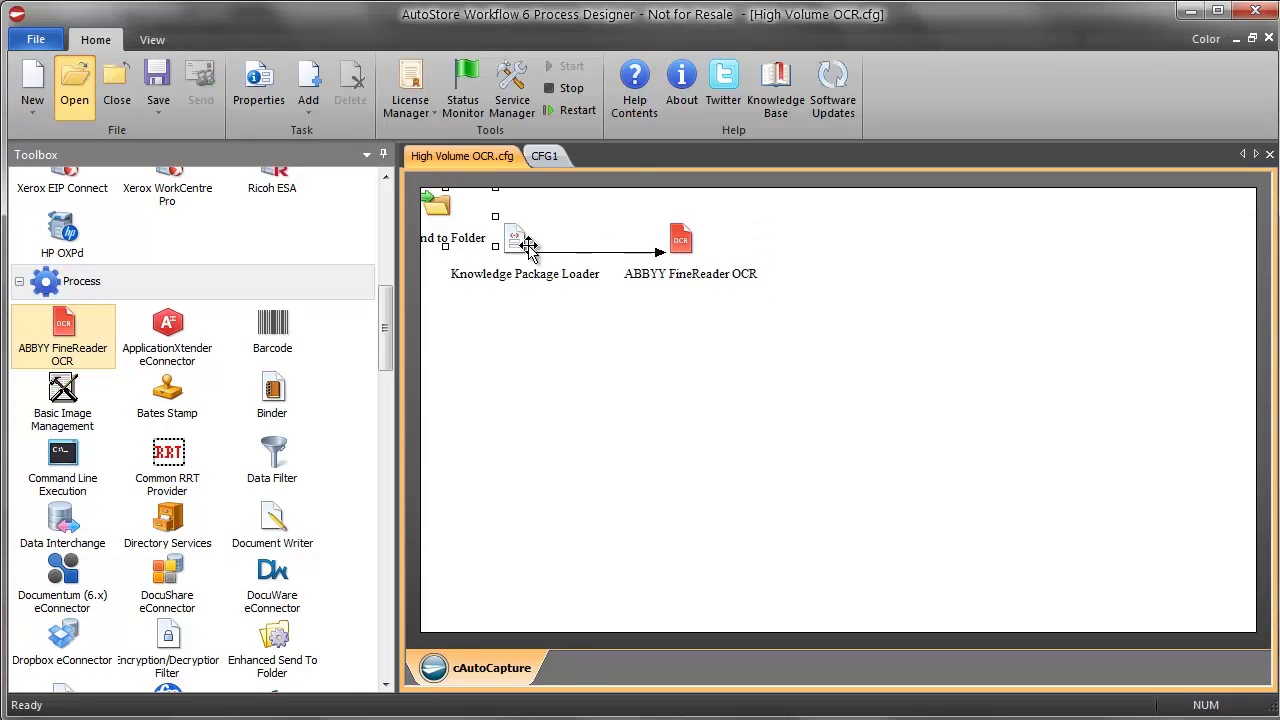
# Examine the Knowledge Package Loader, ABBYY FineReader OCR and Send to Folder components of the pOCR.ctf workflow.
pyautogui.keyDown('ctrl'); pyautogui.click(518, 242); pyautogui.keyUp('ctrl')
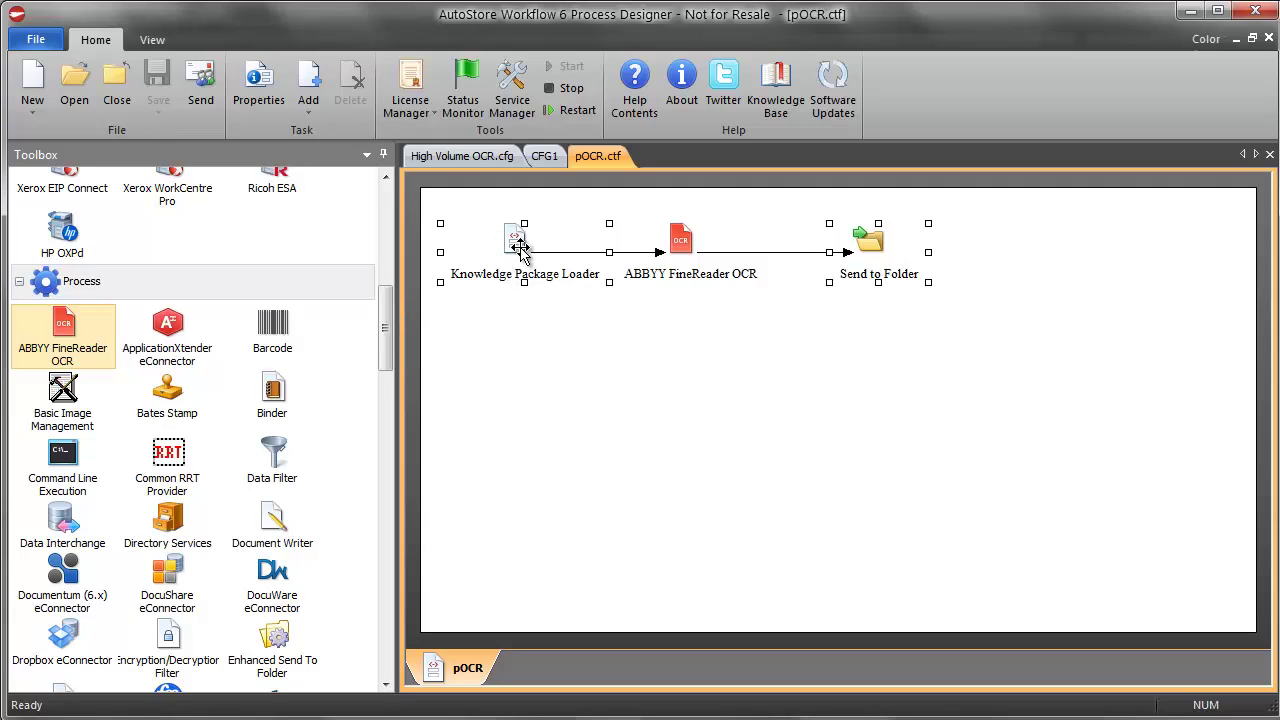
pyautogui.click(708, 328)
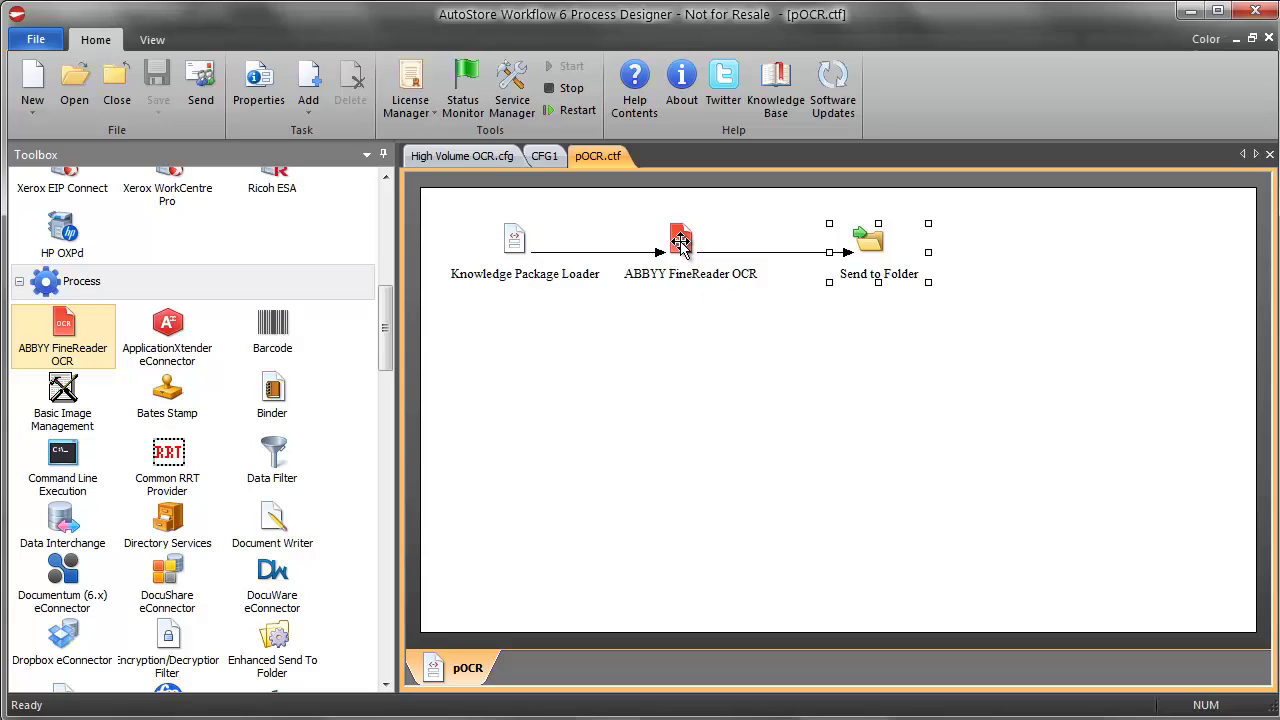
pyautogui.click(680, 242)
pyautogui.click(866, 260)
# Open the Knowledge Package Loader settings and examine the full input directory path.
pyautogui.click(510, 236)
pyautogui.doubleClick(510, 236)
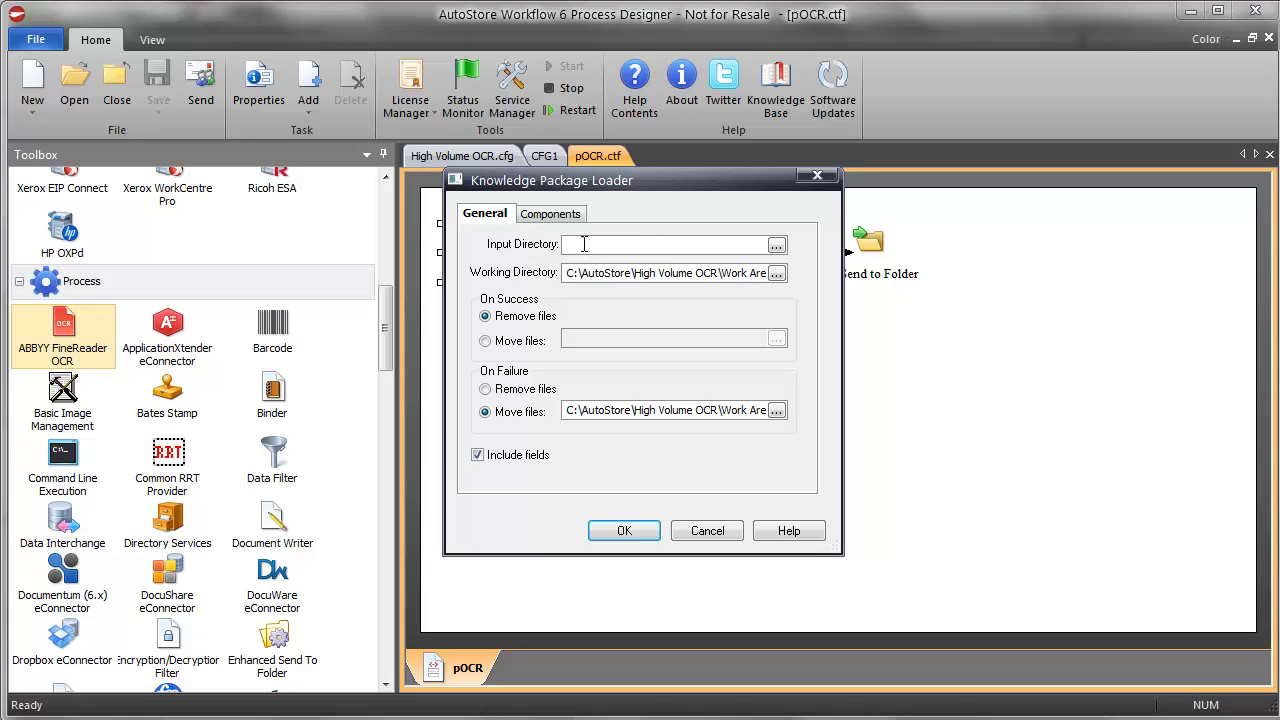
pyautogui.moveTo(574, 245); pyautogui.dragTo(766, 251)
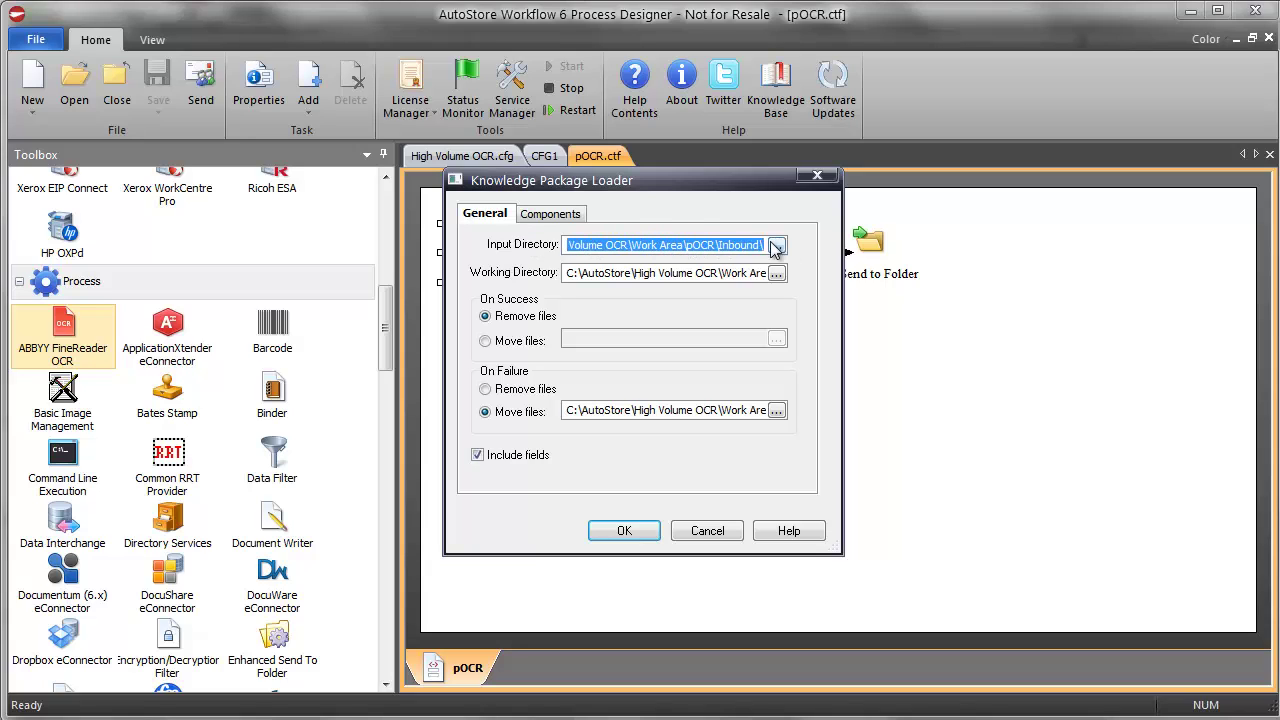
# View the Send to Folder configuration from the loader's component list, cancel the loader settings, and return to the High Volume OCR.cfg workflow.
pyautogui.click(578, 218)
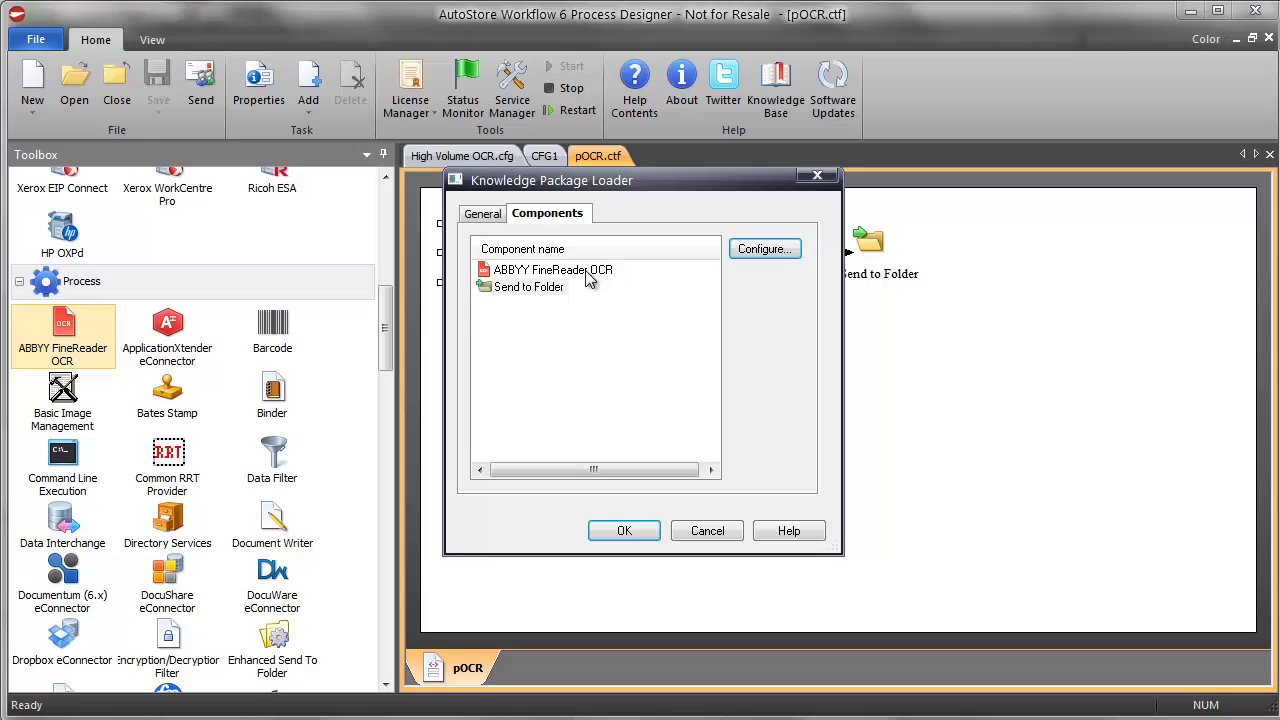
pyautogui.click(552, 290)
pyautogui.click(785, 256)
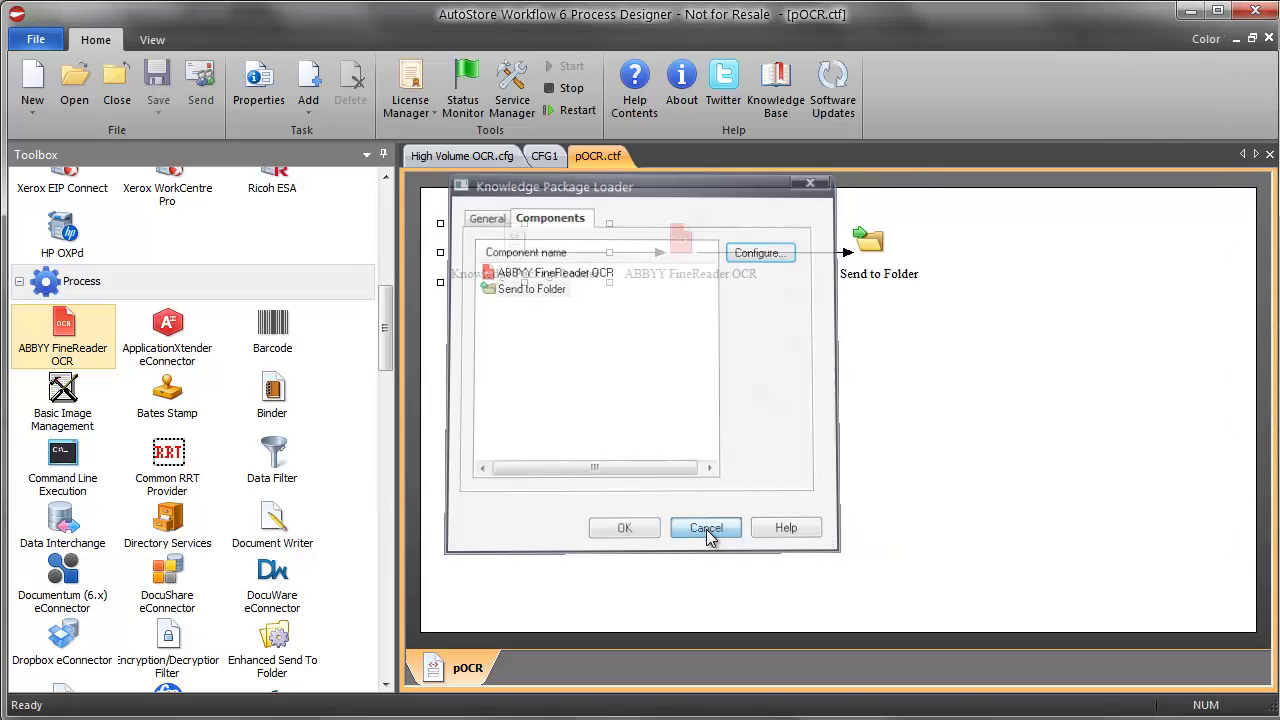
pyautogui.click(712, 530)
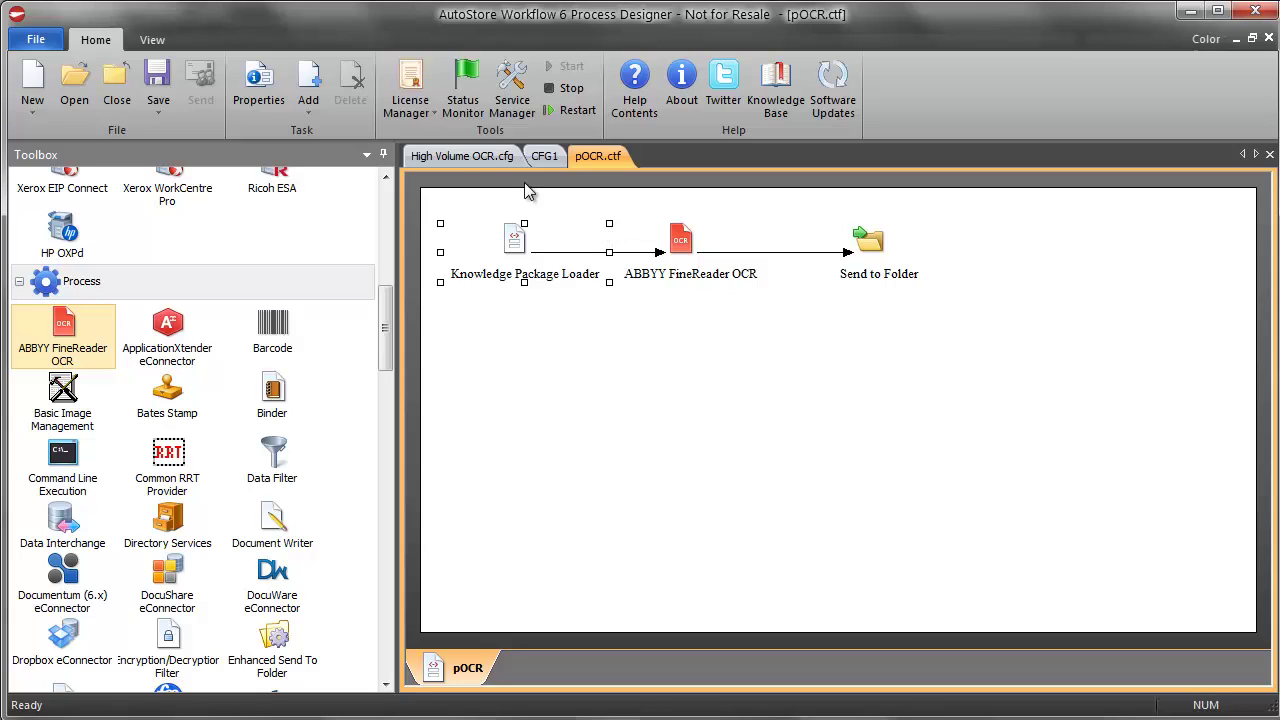
pyautogui.click(481, 160)
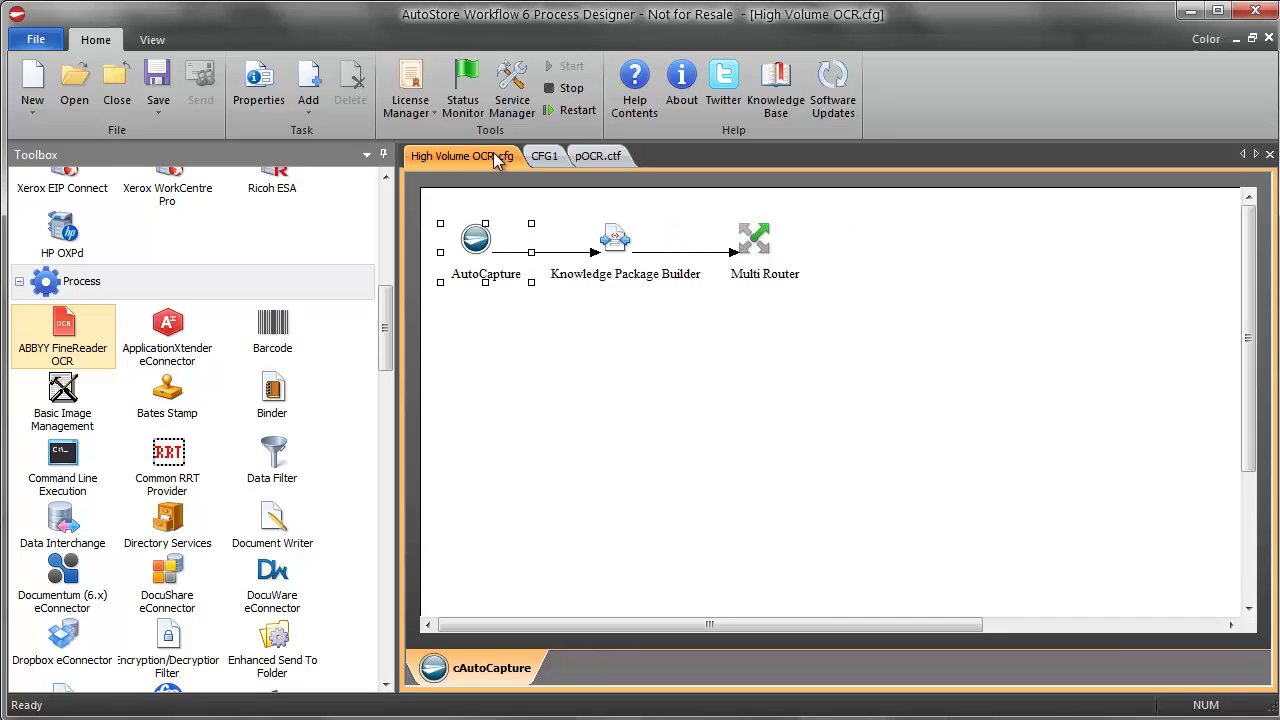
# Close the pOCR.ctf and CFG1 workflows, and add a pOCR task to High Volume OCR.cfg.
pyautogui.click(597, 156)
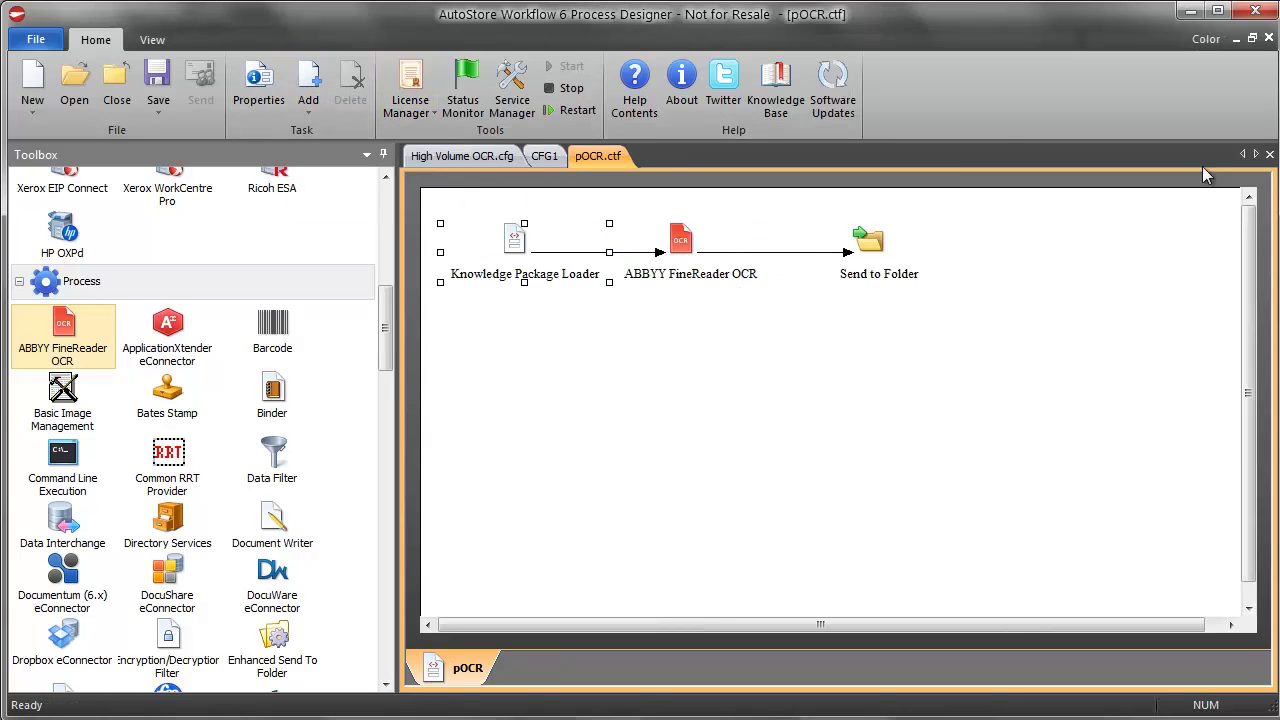
pyautogui.click(1269, 155)
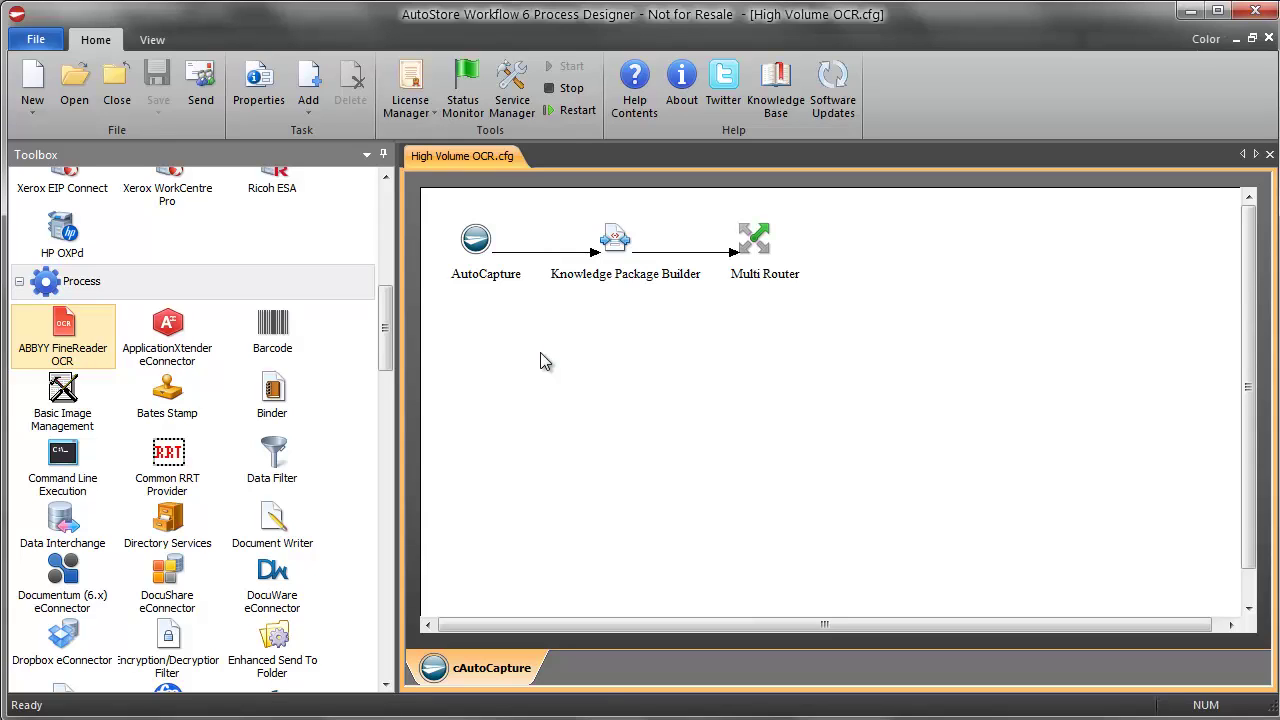
pyautogui.click(310, 112)
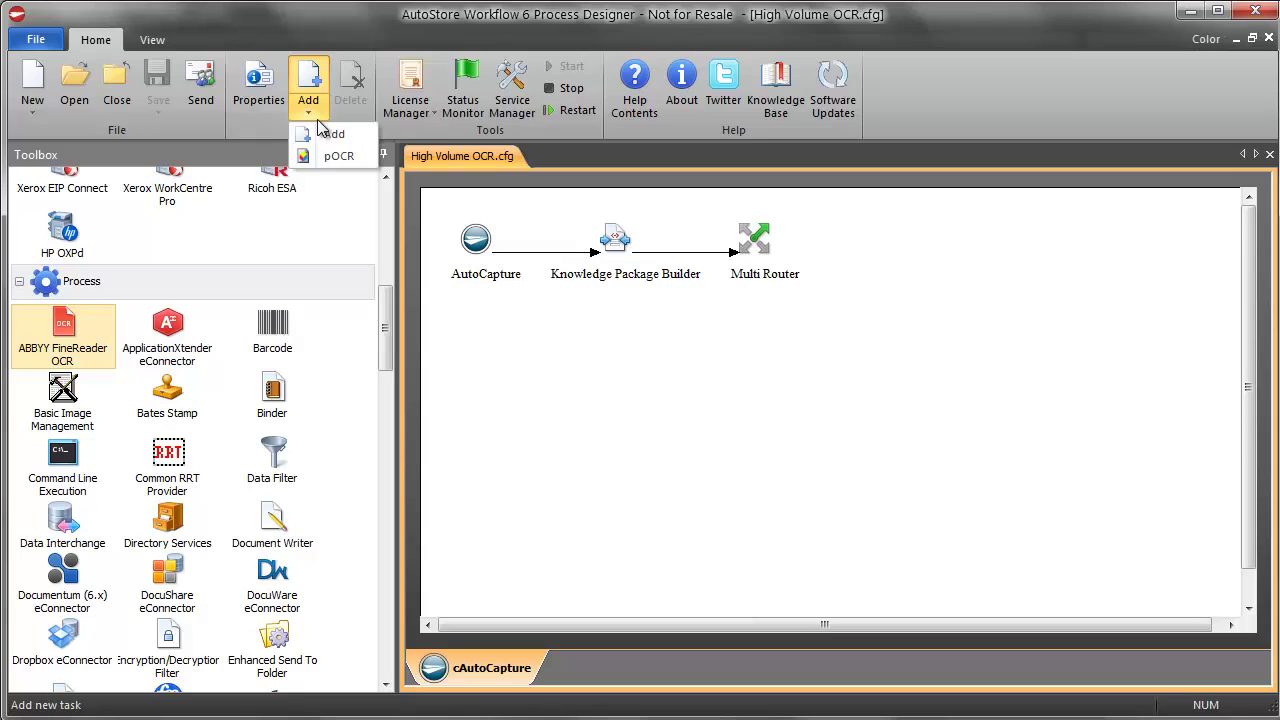
pyautogui.click(323, 158)
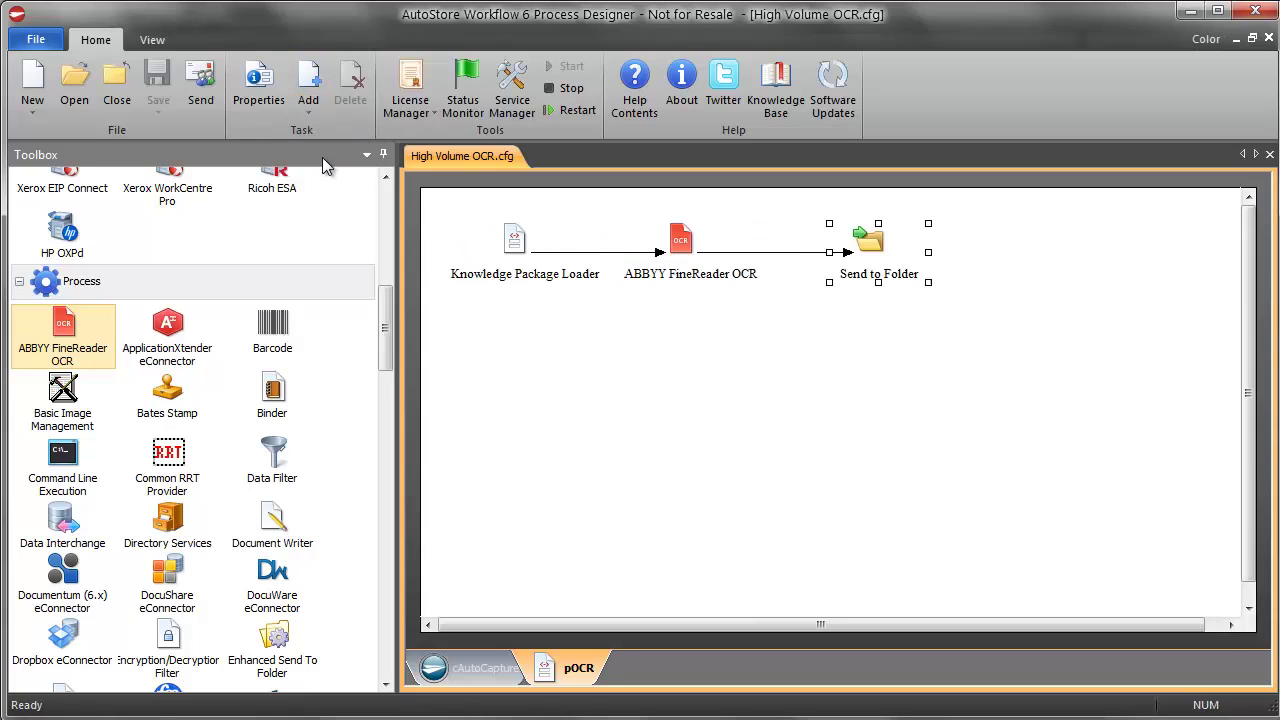
# Add five more pOCR tasks to the High Volume OCR.cfg workflow and save the configuration.
pyautogui.click(310, 112)
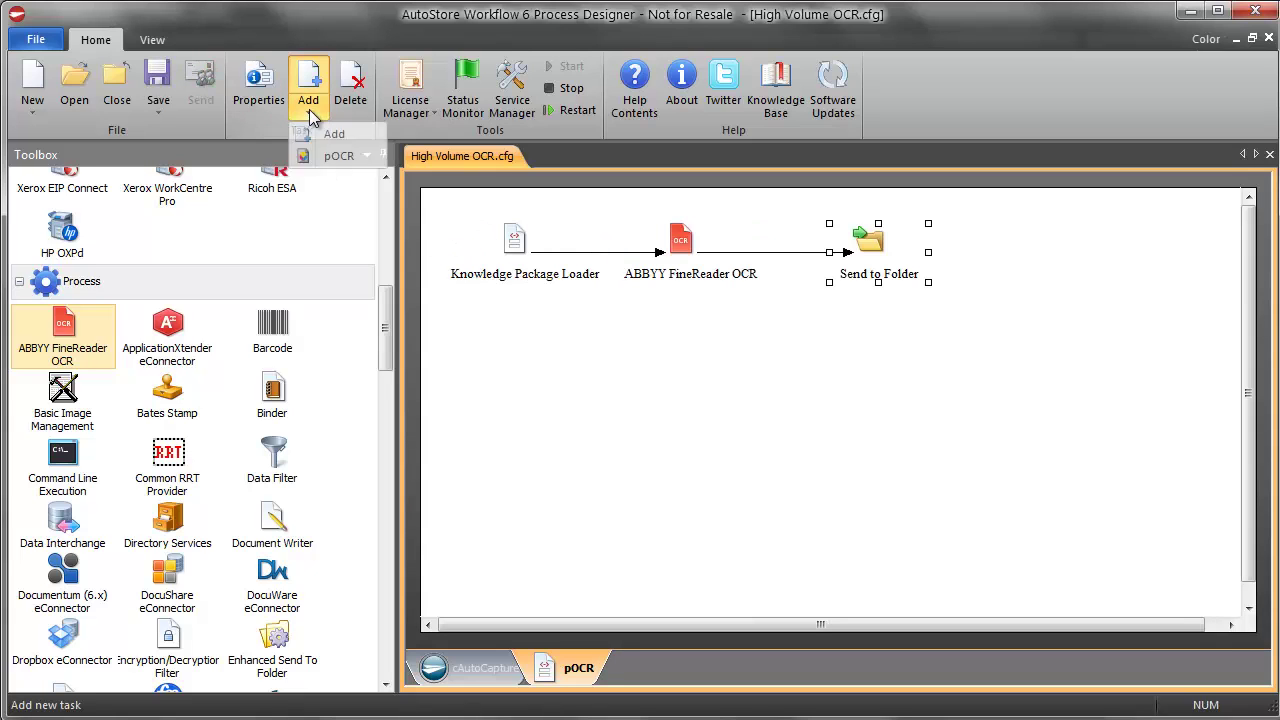
pyautogui.click(313, 161)
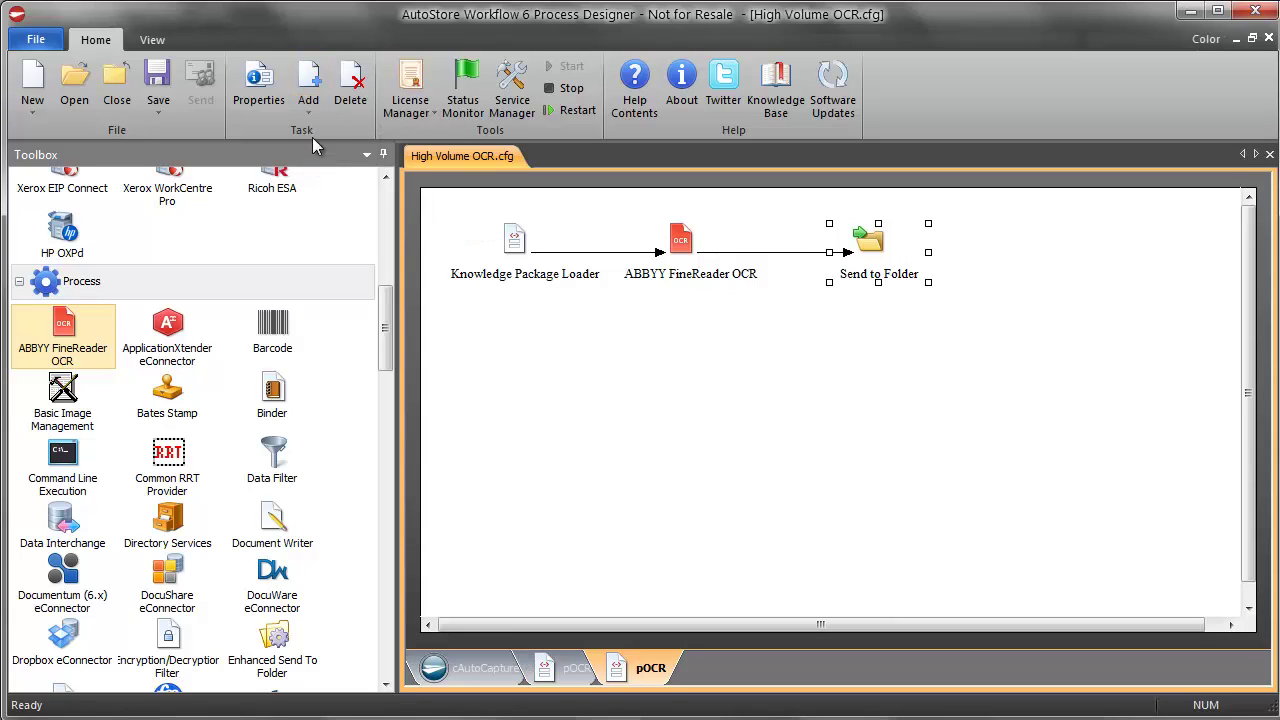
pyautogui.click(308, 110)
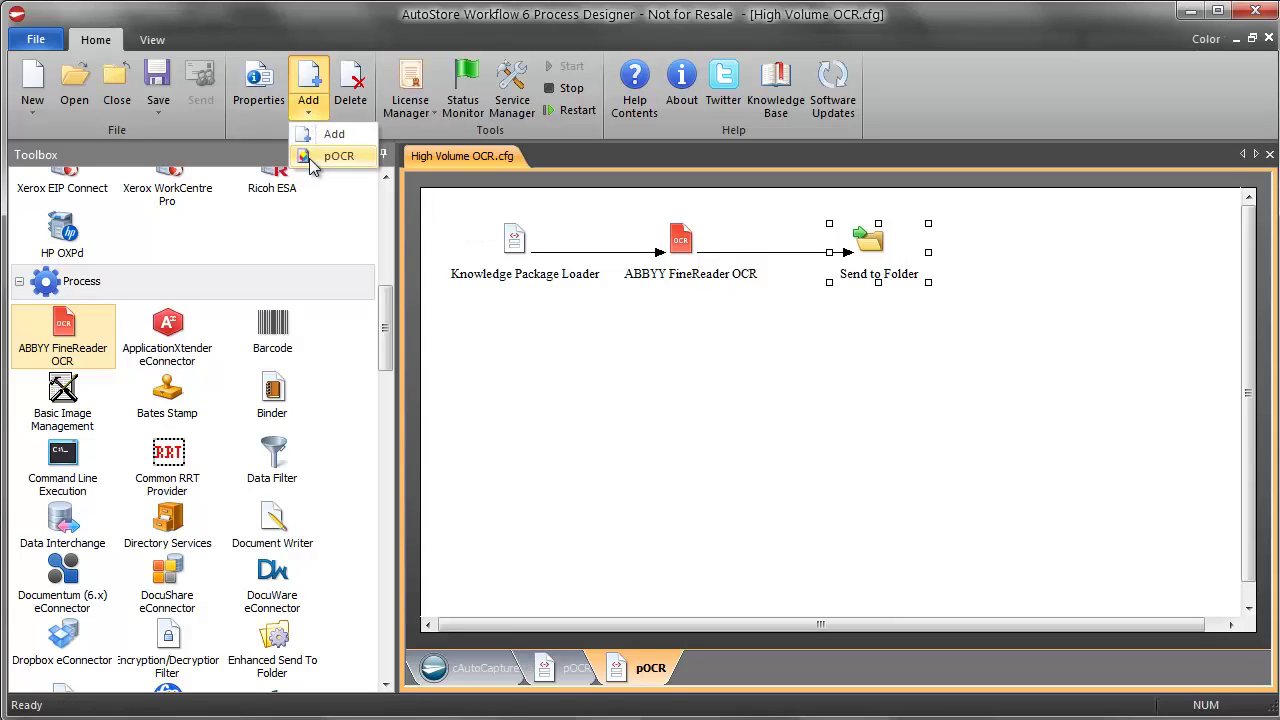
pyautogui.click(311, 158)
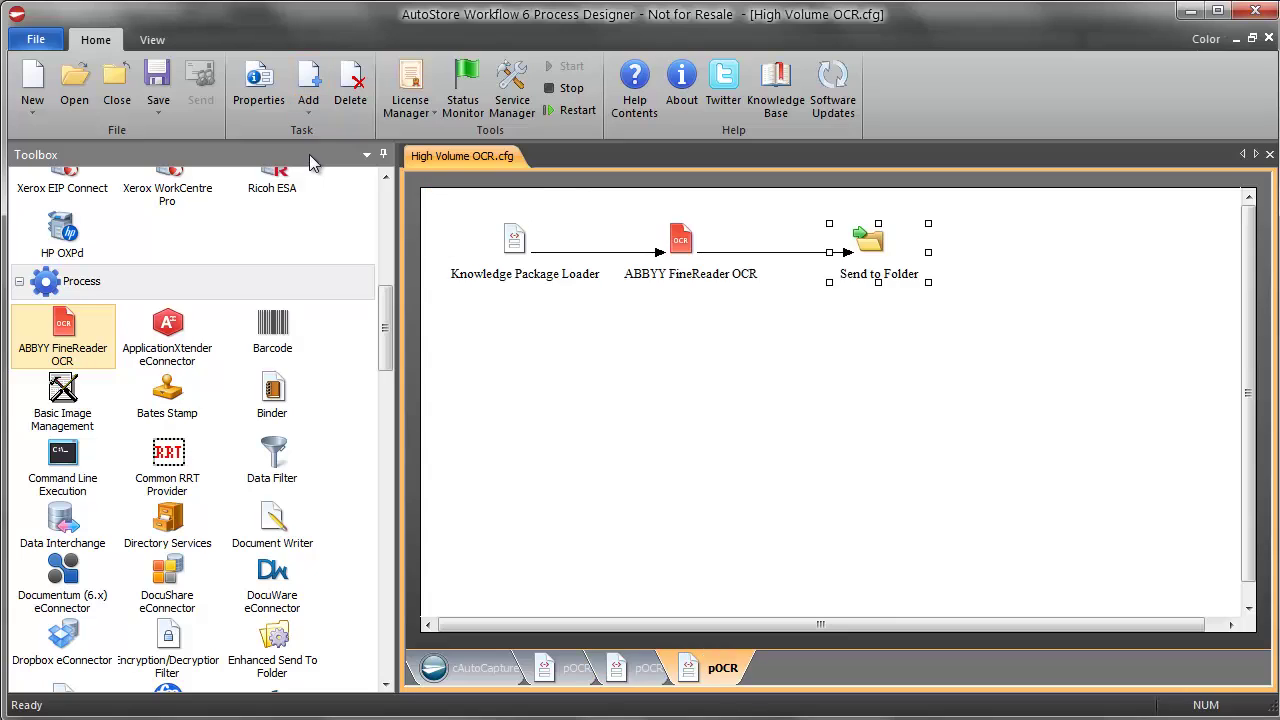
pyautogui.click(309, 118)
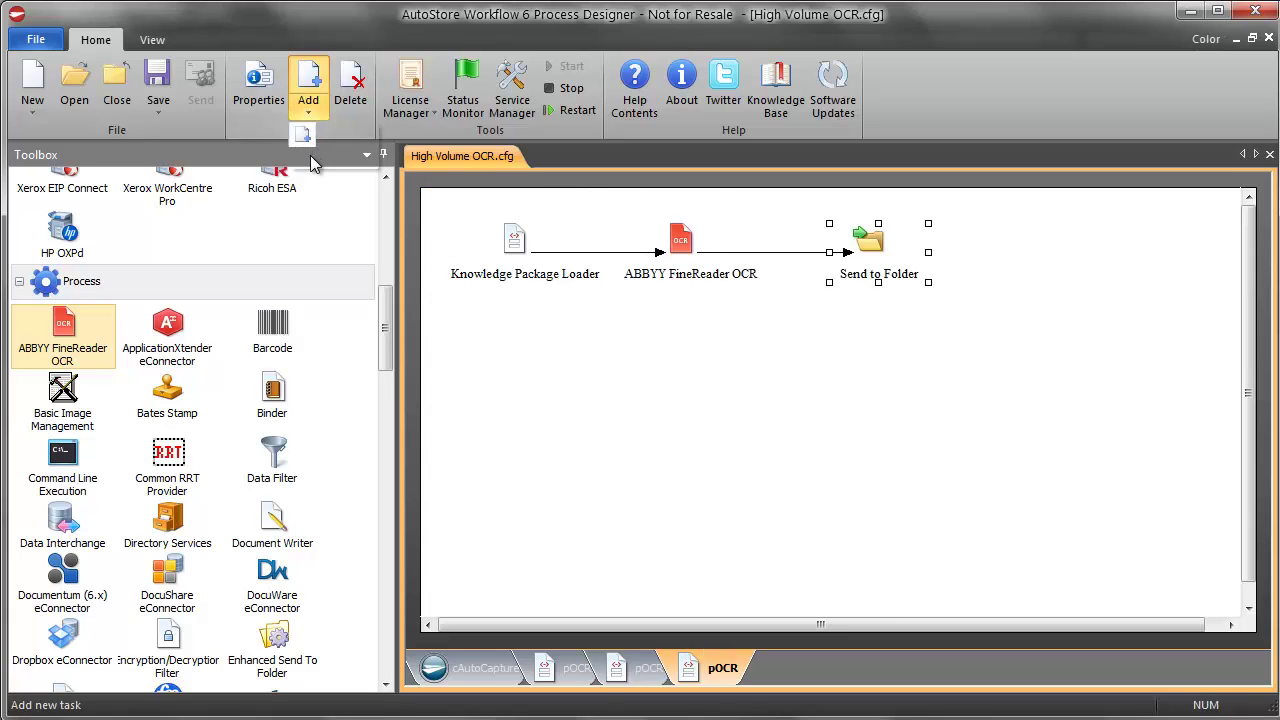
pyautogui.click(311, 160)
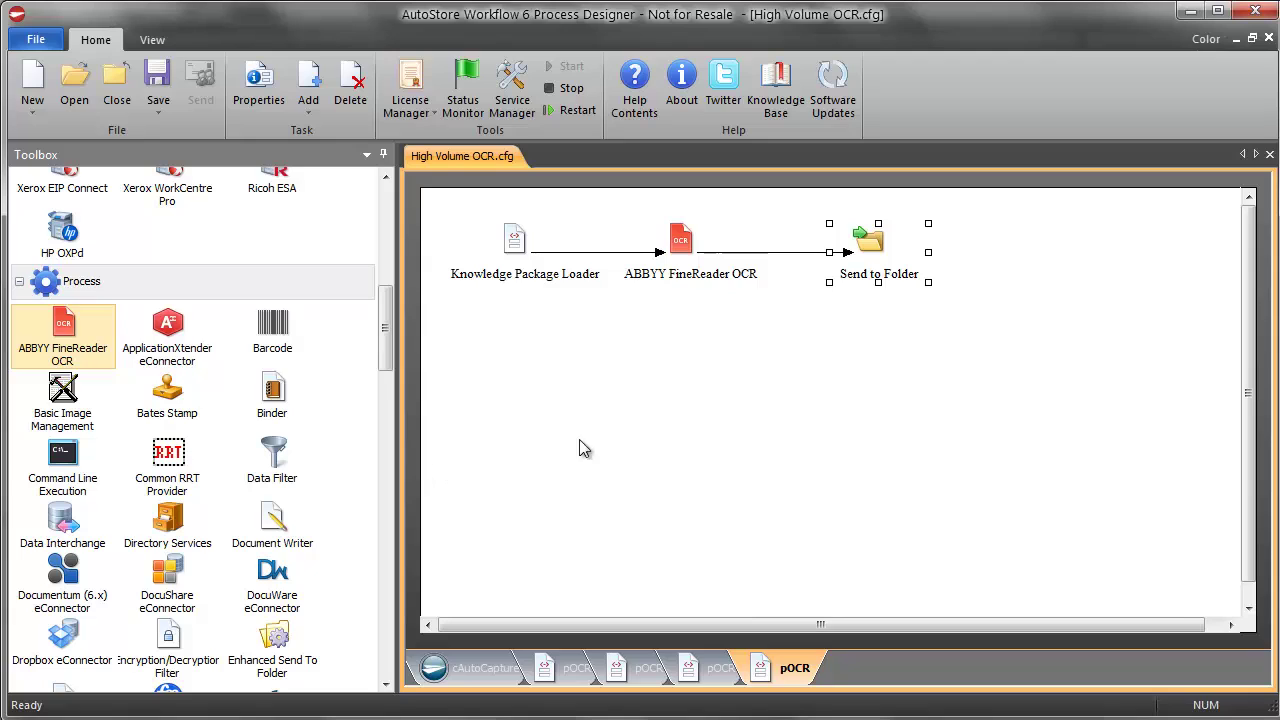
pyautogui.click(312, 115)
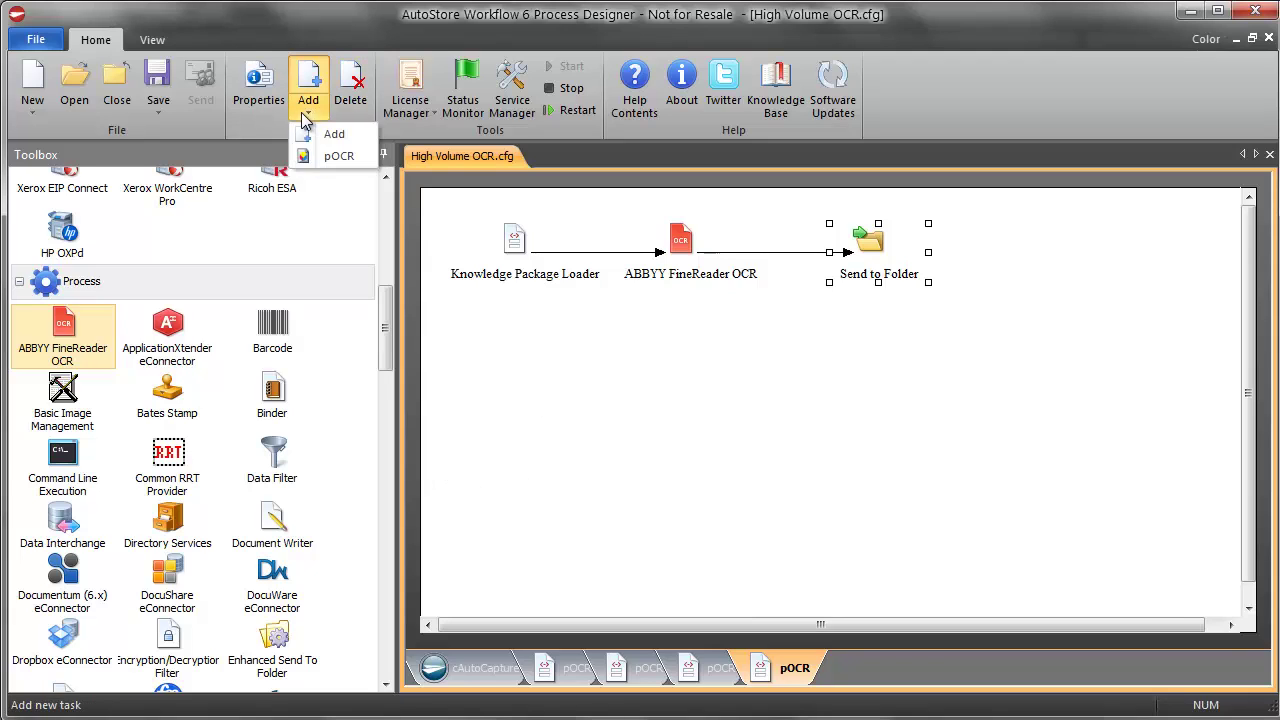
pyautogui.click(322, 155)
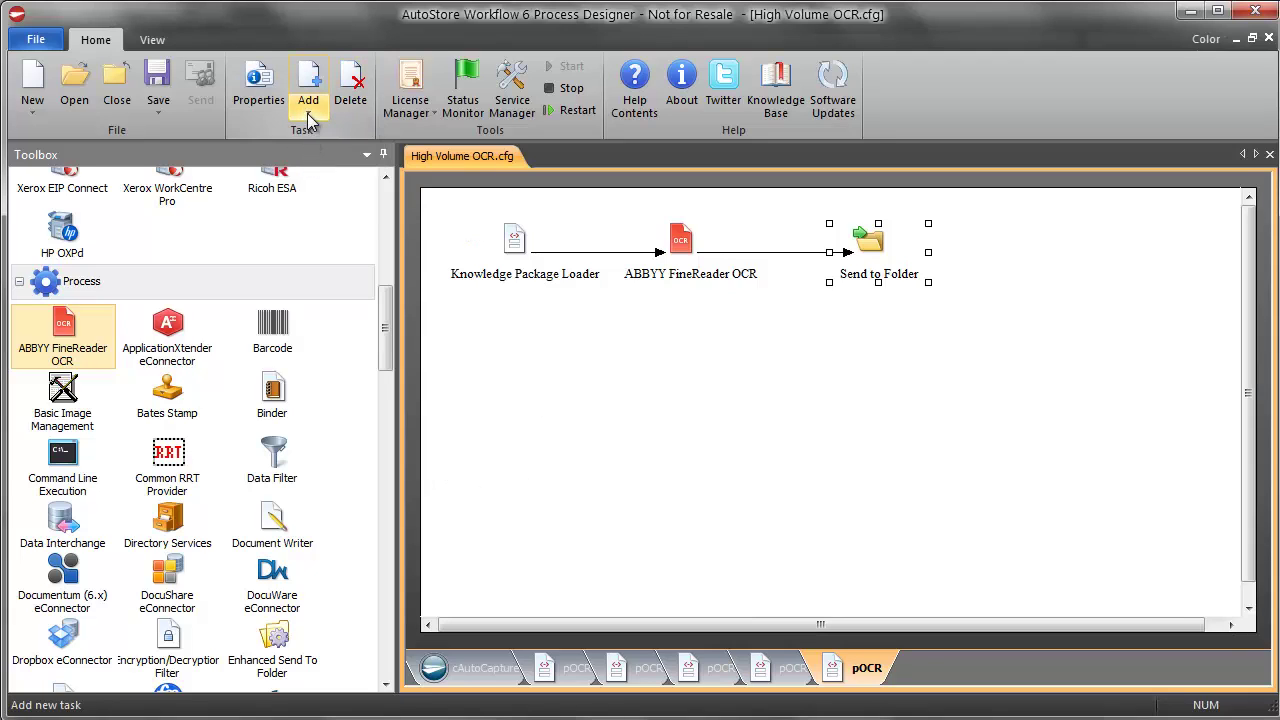
pyautogui.click(307, 118)
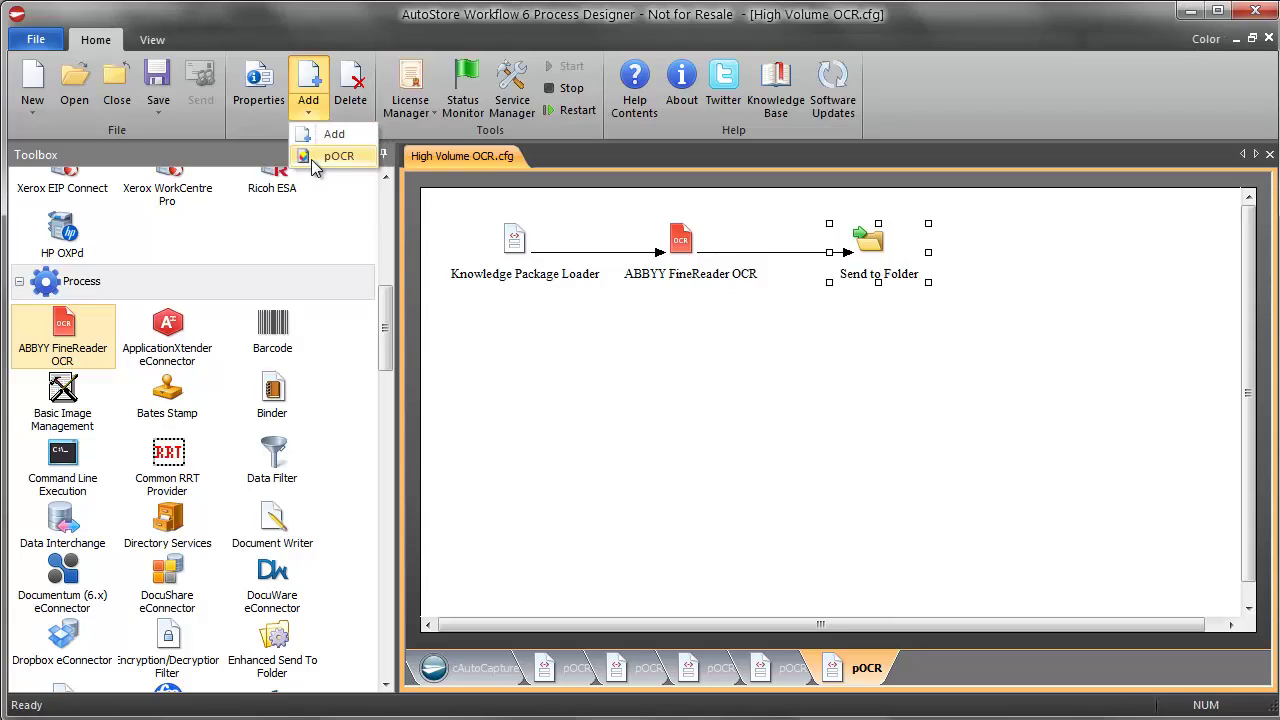
pyautogui.click(311, 157)
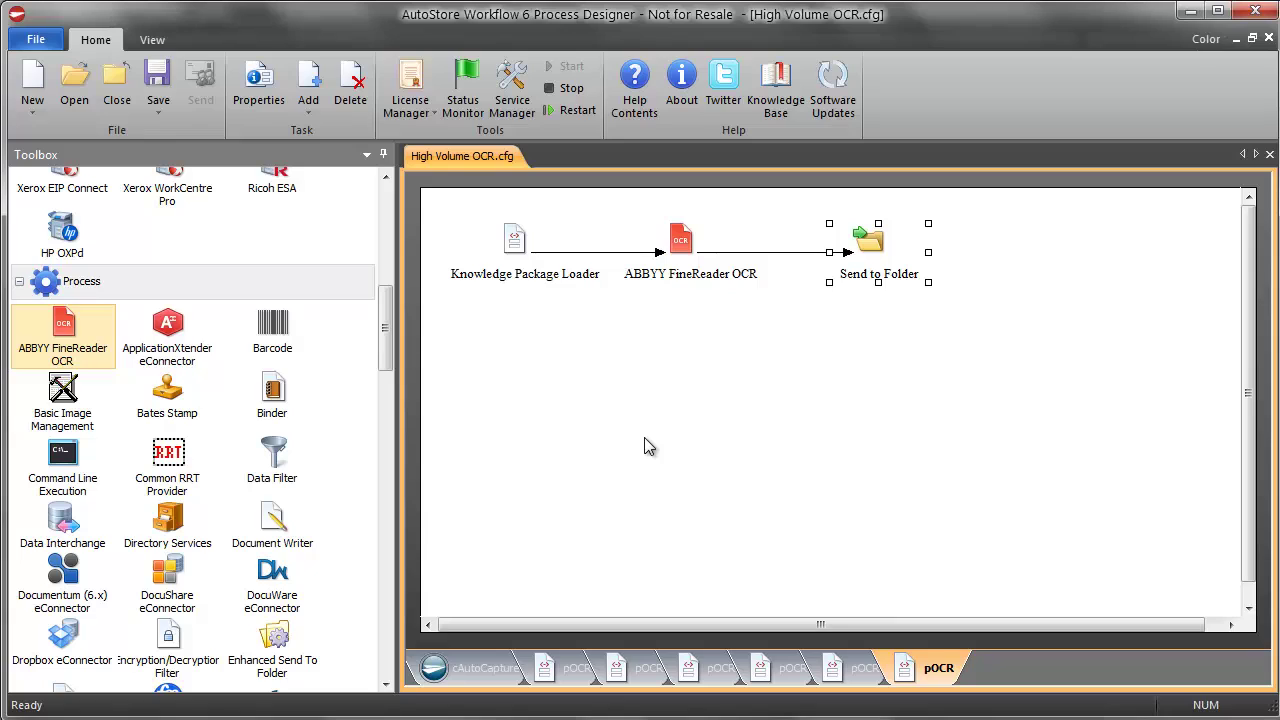
pyautogui.hotkey('ctrl', 's')
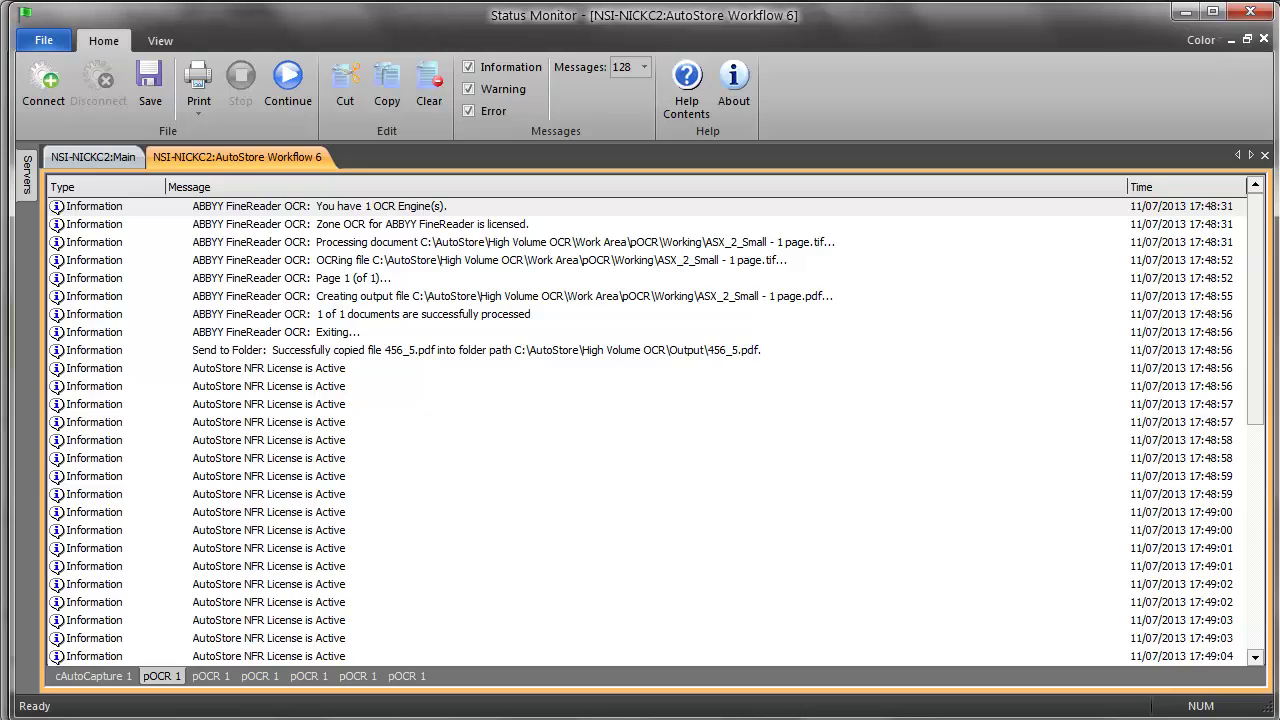
# Examine the Status Monitor messages of the second through sixth pOCR tasks for AutoStore Workflow 6.
pyautogui.click(213, 680)
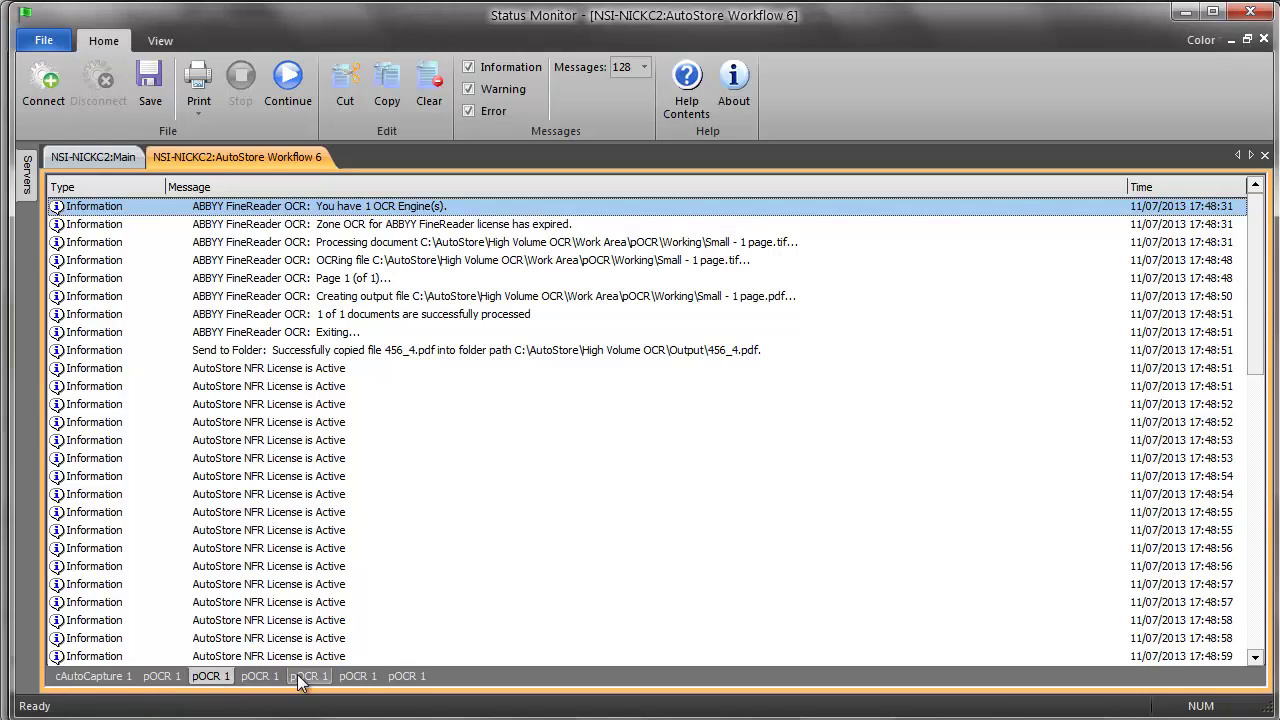
pyautogui.click(260, 680)
pyautogui.click(305, 680)
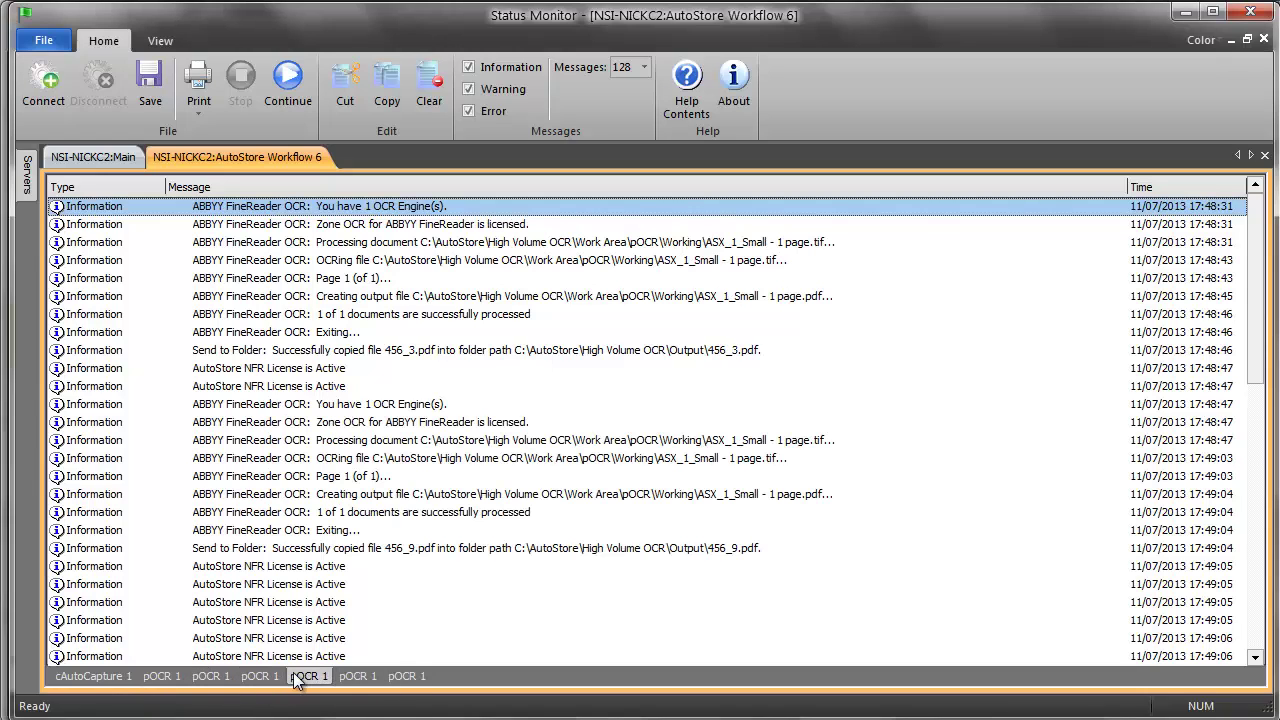
pyautogui.click(345, 680)
pyautogui.click(398, 680)
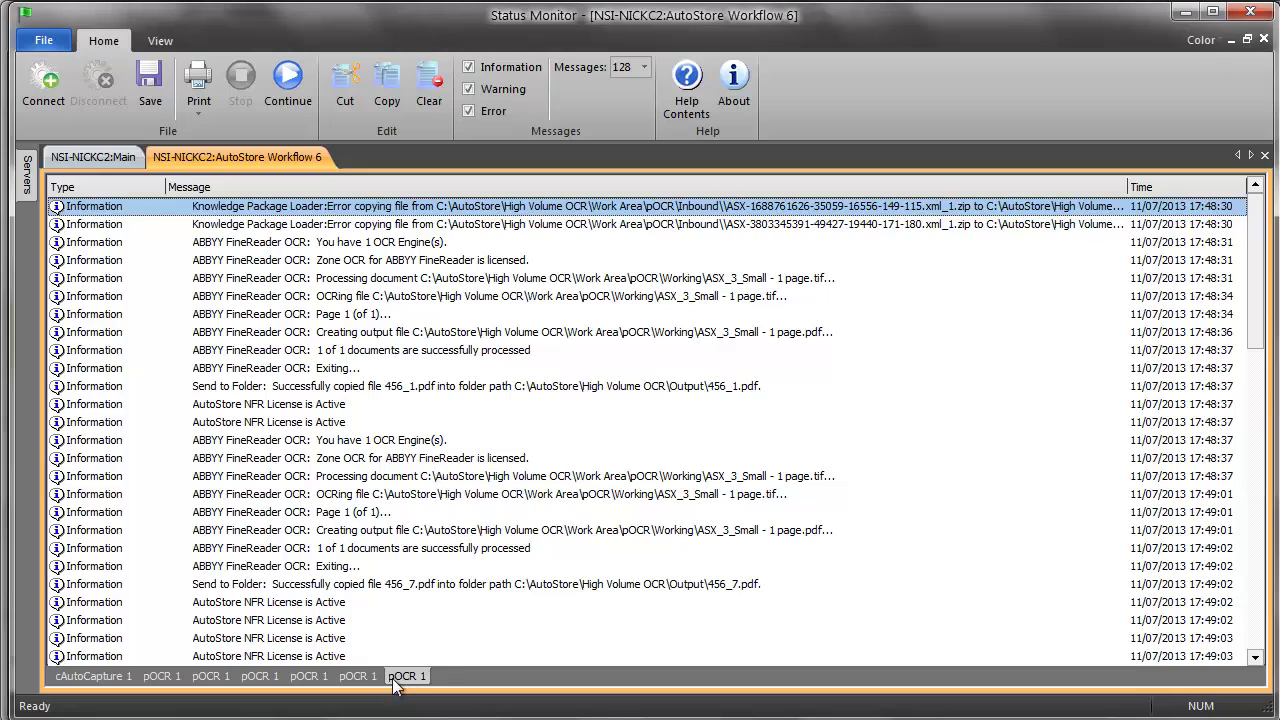
# Switch to Windows Explorer and examine the PDF files in the High Volume OCR Output folder.
pyautogui.hotkey('alt', 'Tab')
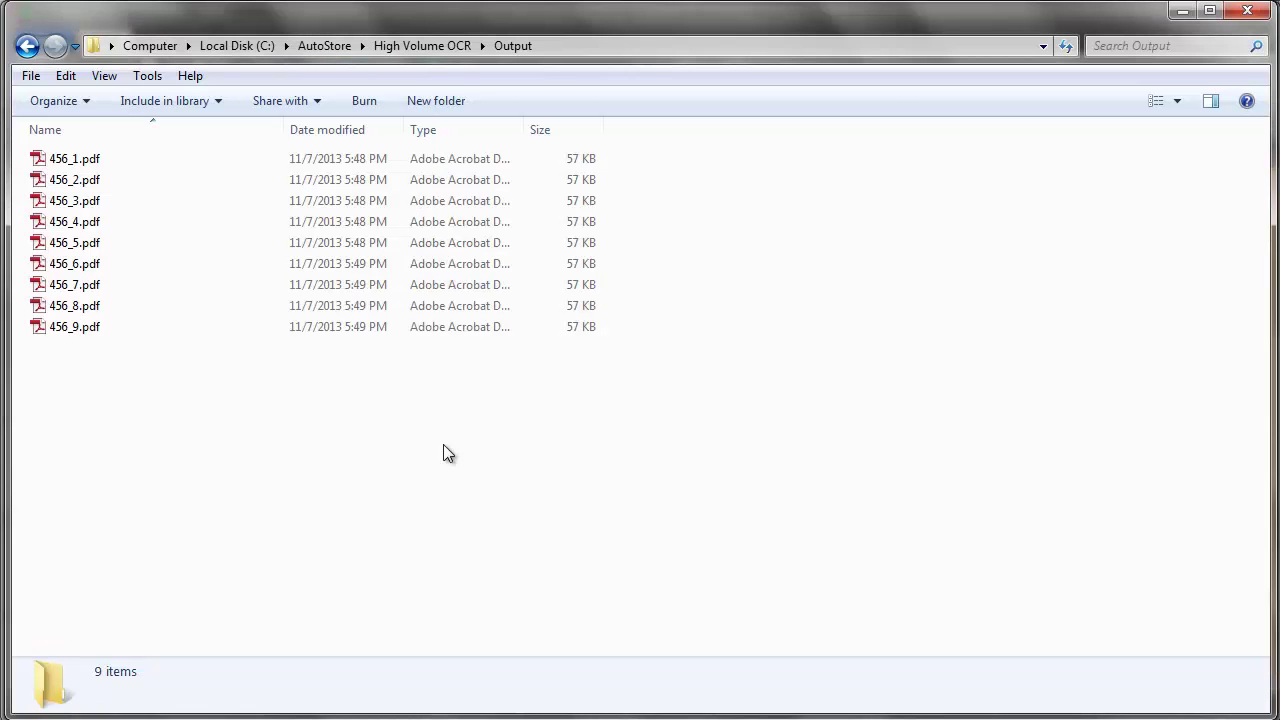
pyautogui.moveTo(237, 408); pyautogui.dragTo(89, 338)
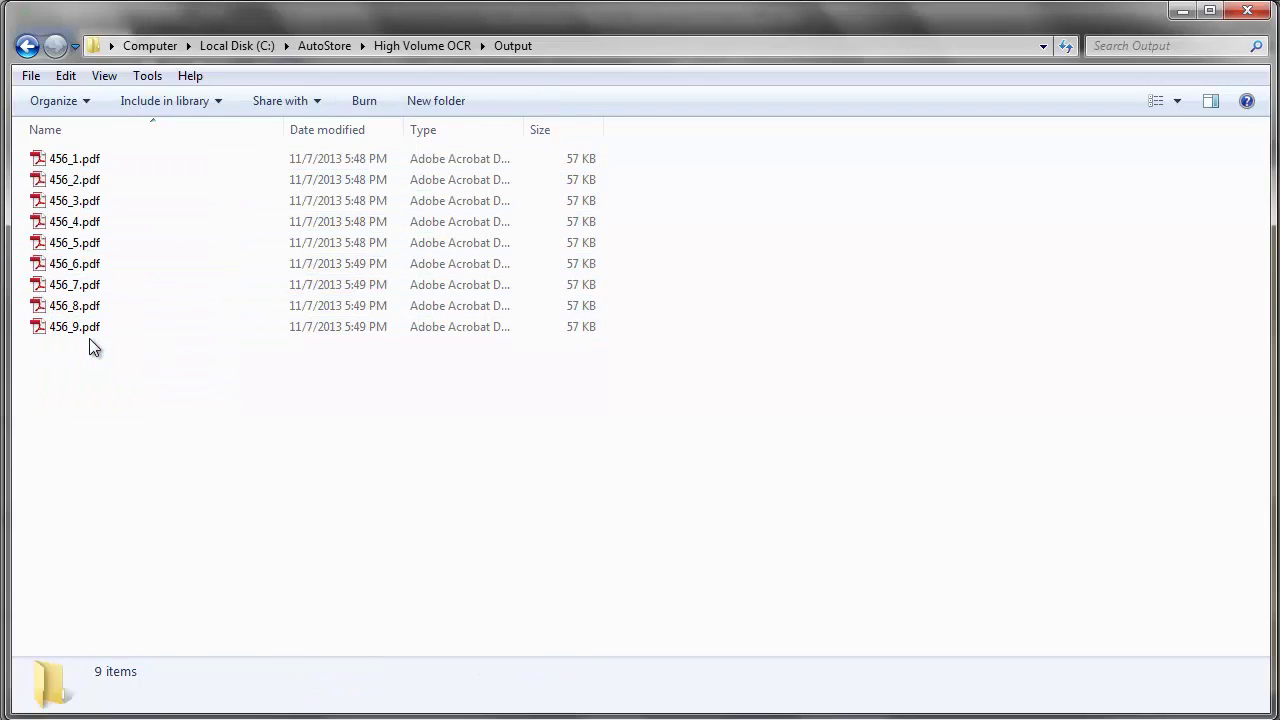